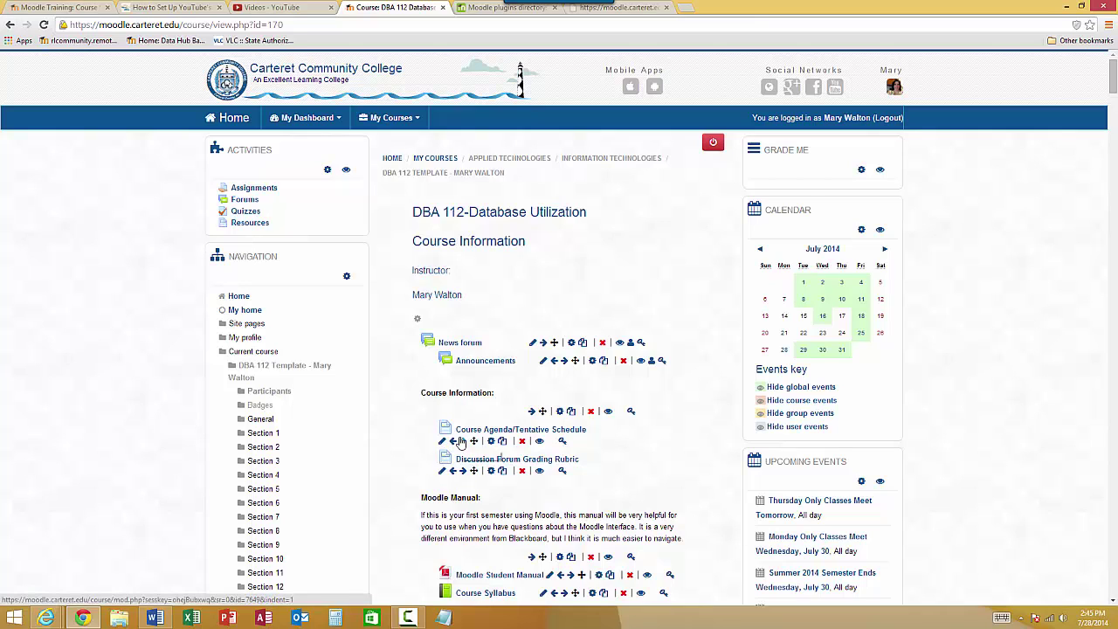
Open the settings of the DBA 112 course for editing and expand all of the settings sections
left_click(249, 352)
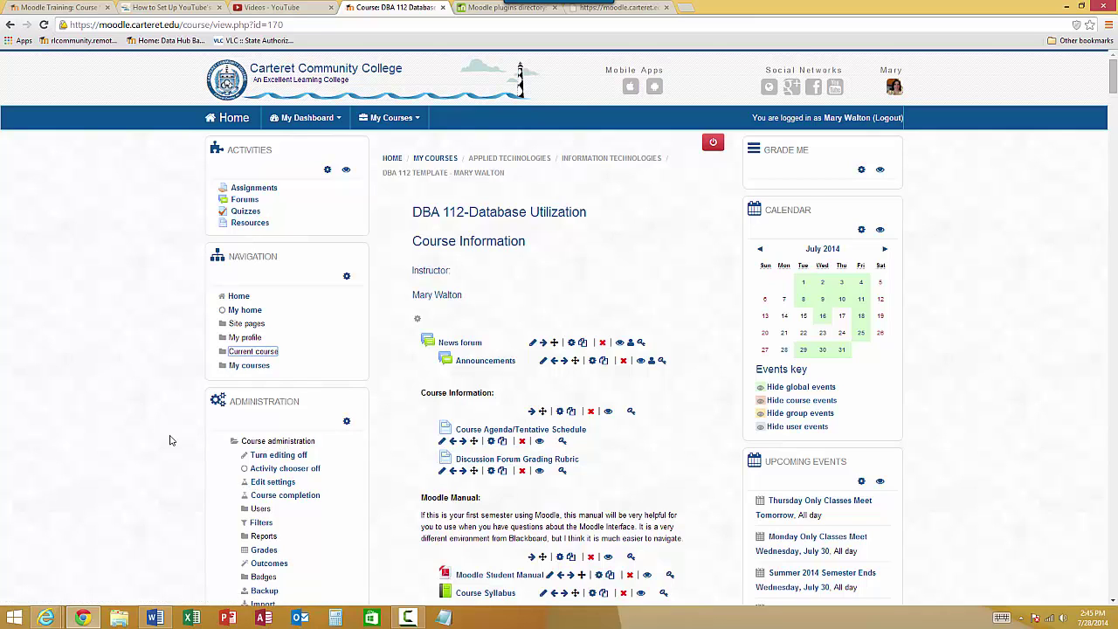
scroll(181, 427, "down", 1)
left_click(262, 425)
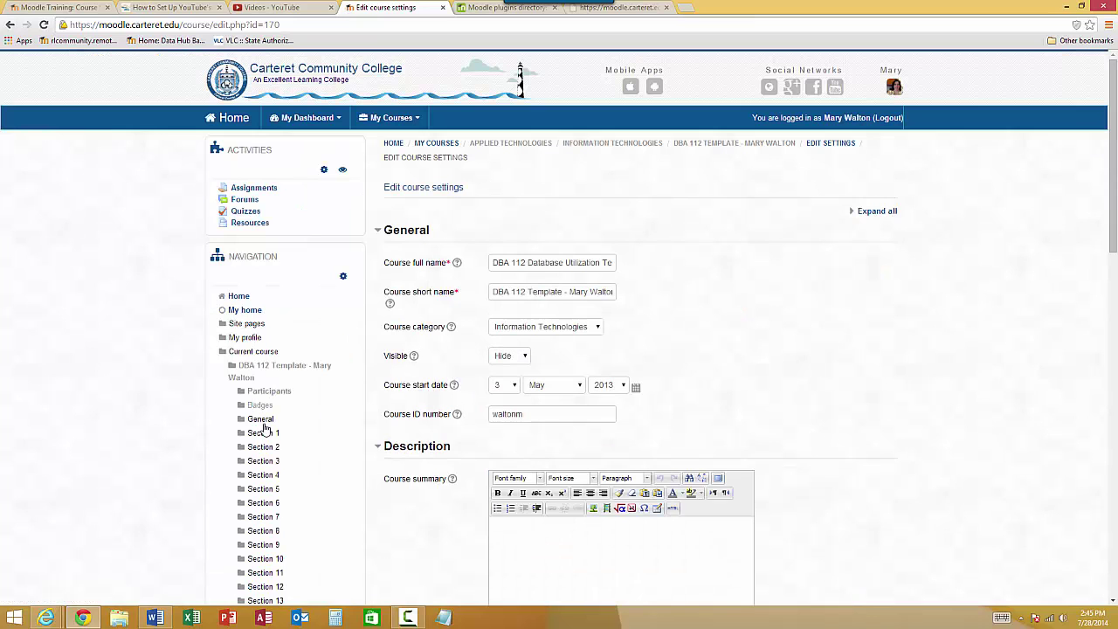
scroll(778, 338, "down", 1)
scroll(776, 336, "down", 5)
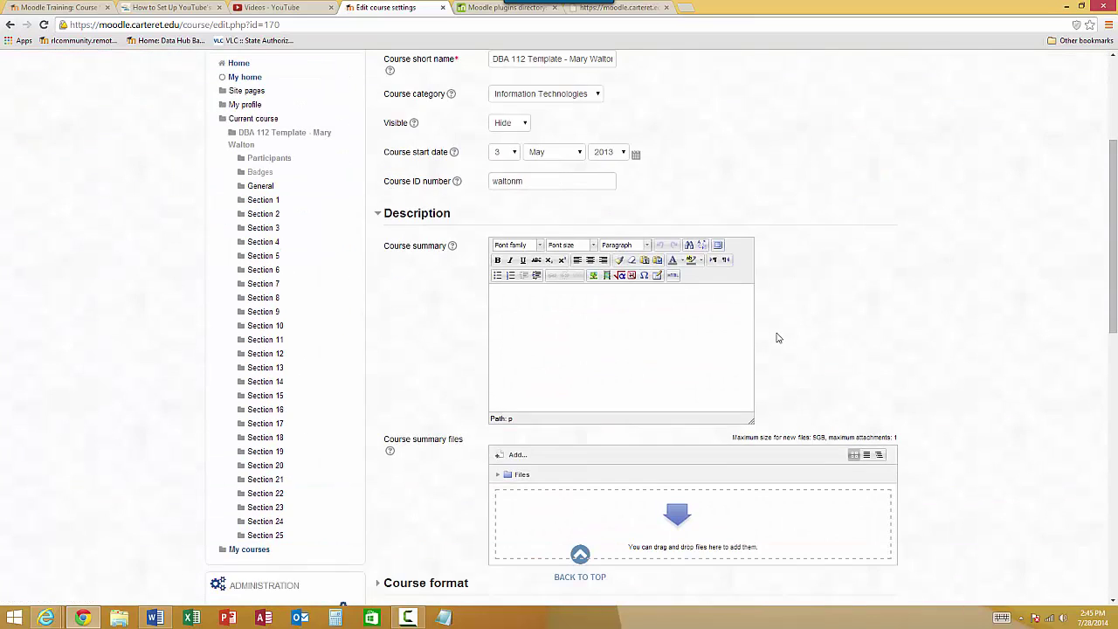
scroll(615, 350, "up", 3)
scroll(698, 262, "up", 3)
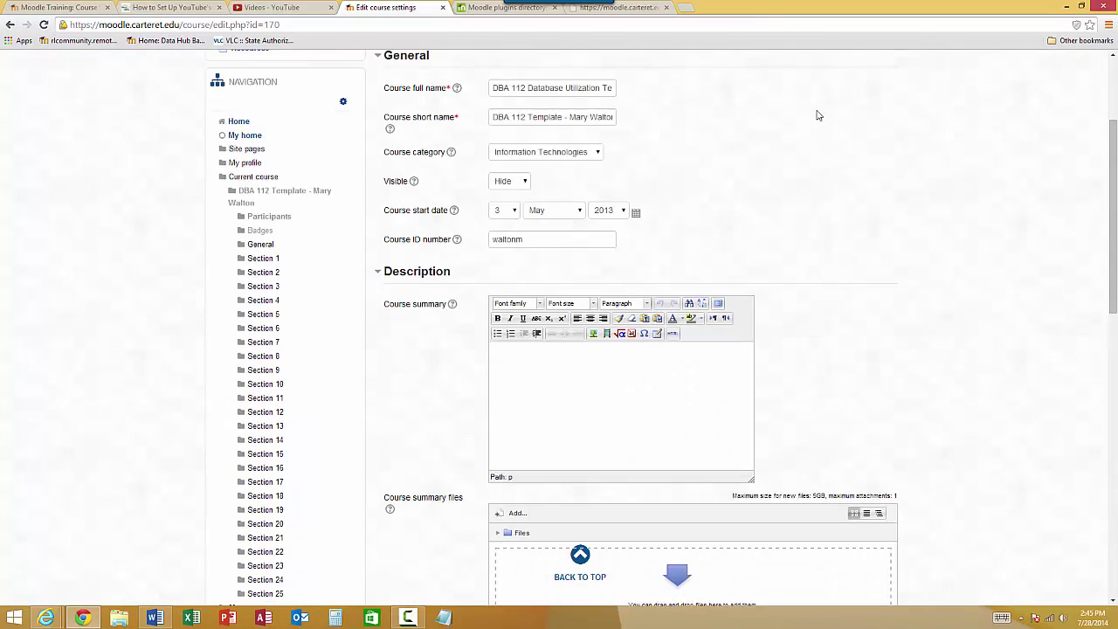
left_click(874, 212)
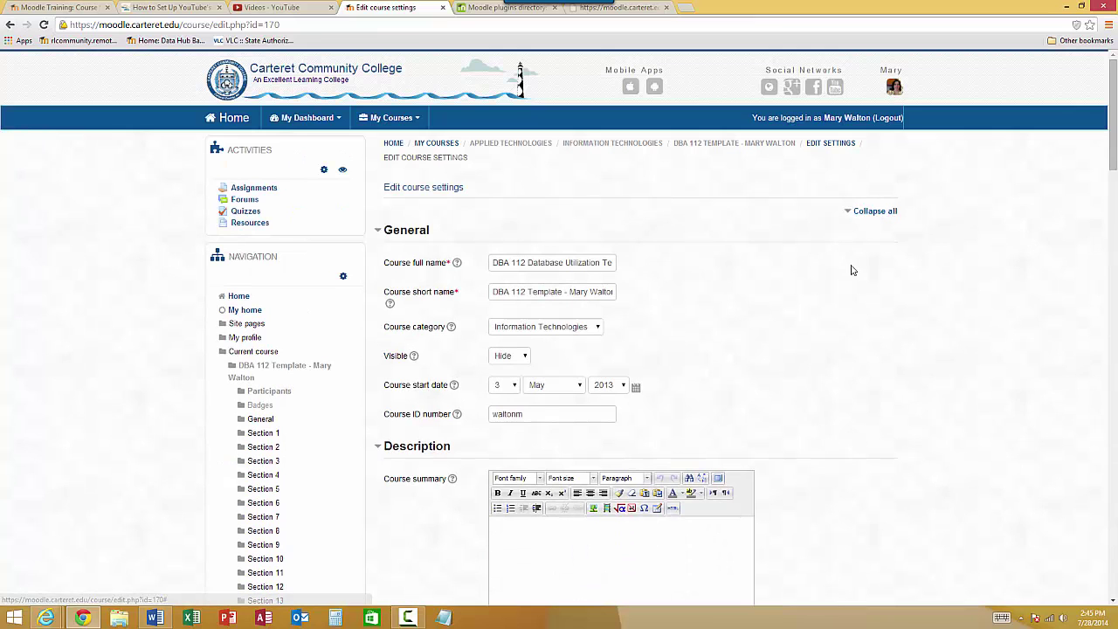
Change the course format to Topics format in the course settings
scroll(853, 269, "down", 6)
scroll(853, 271, "down", 1)
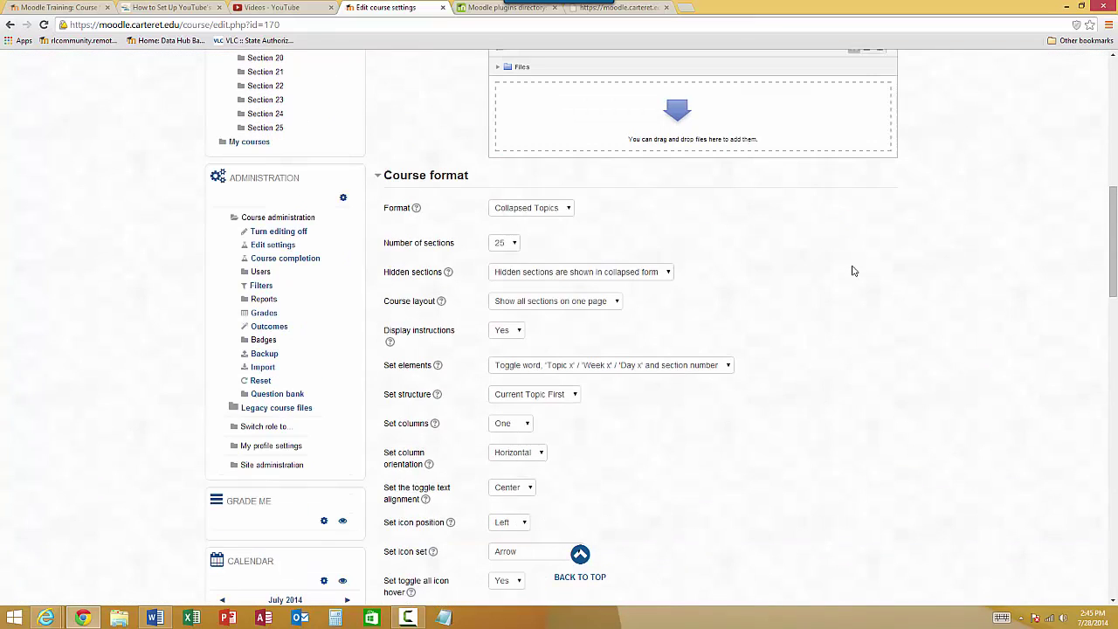
left_click(553, 211)
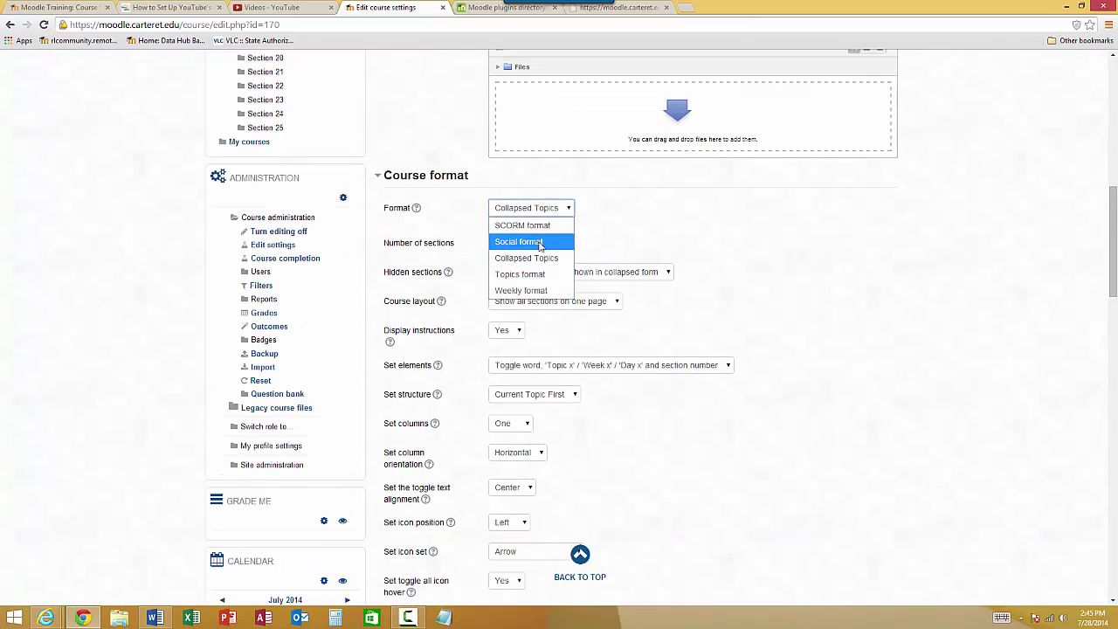
left_click(522, 274)
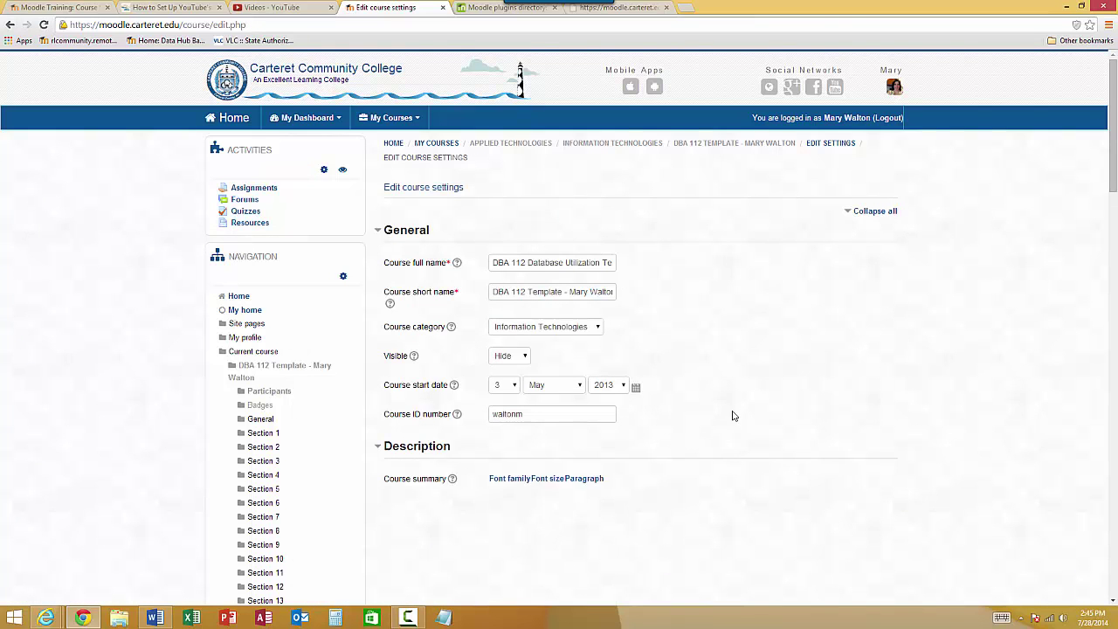
Set the number of sections in the course format settings to 17
scroll(732, 416, "down", 6)
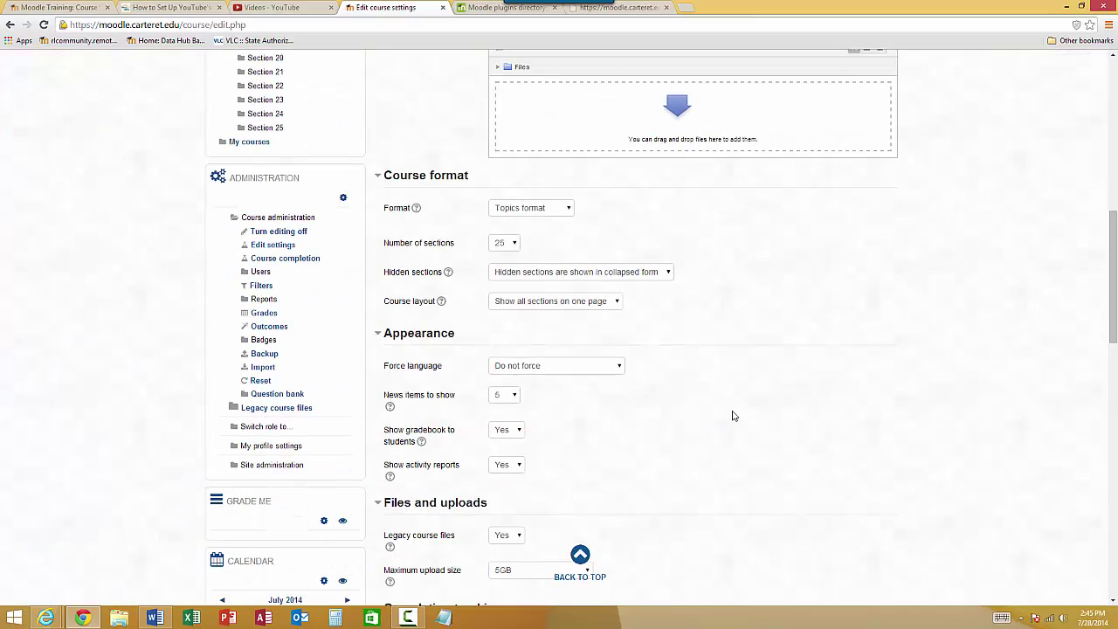
left_click(511, 245)
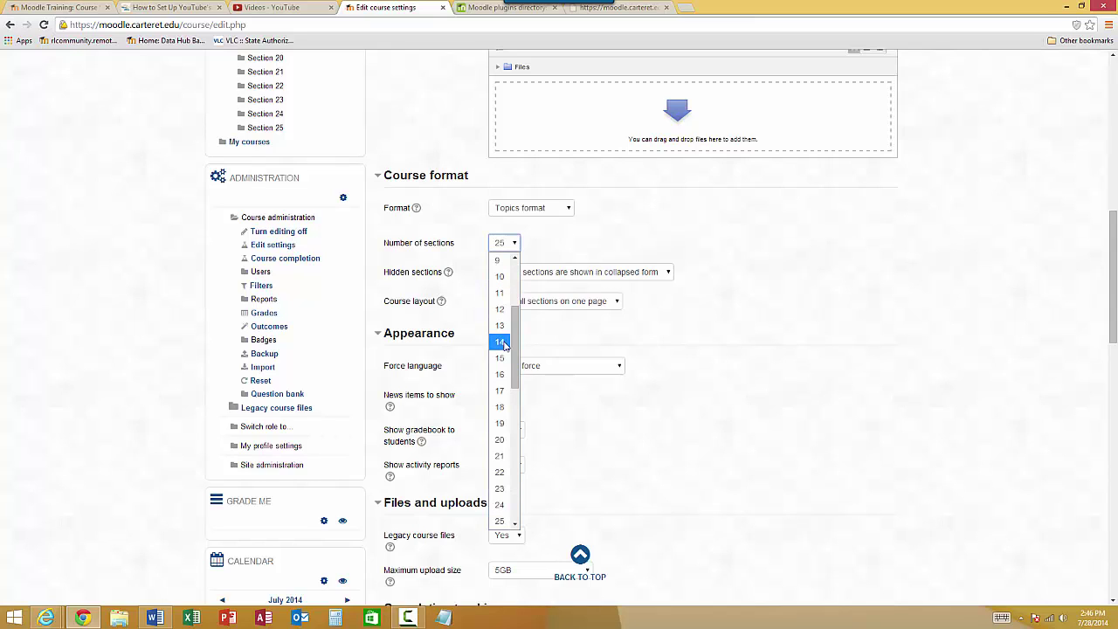
left_click(506, 391)
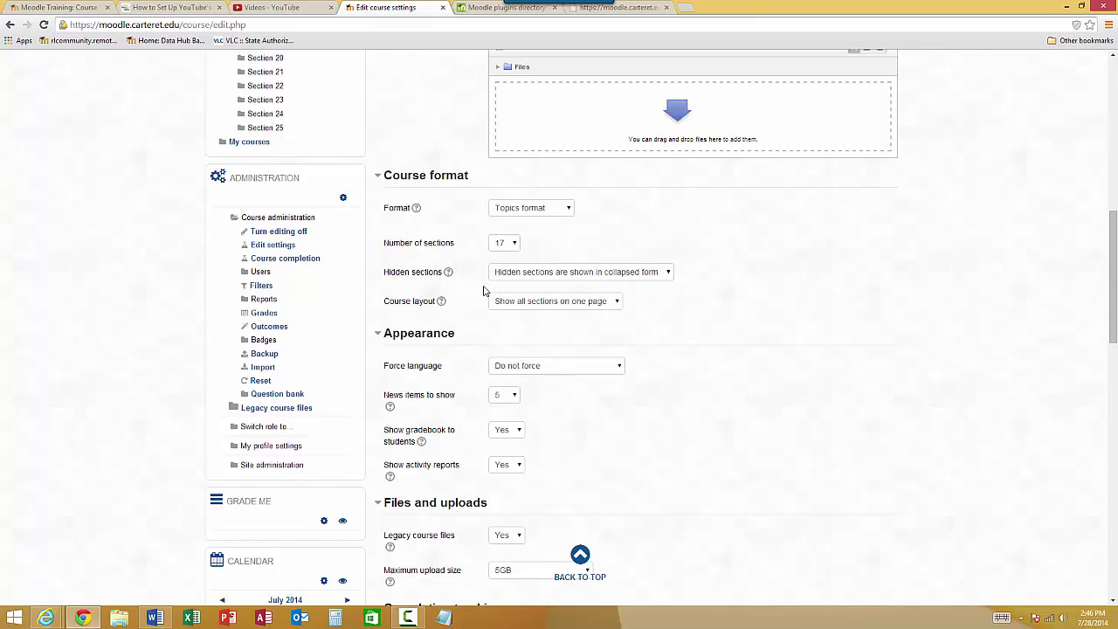
Examine the available options for hidden sections and course layout, leaving both settings as they are
left_click(669, 274)
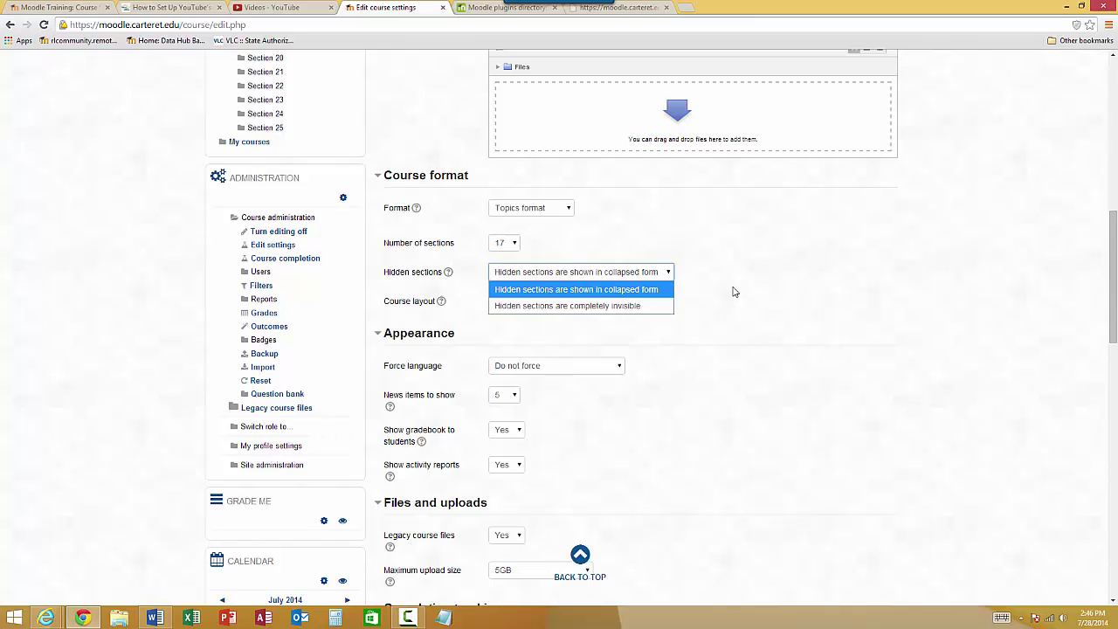
left_click(734, 292)
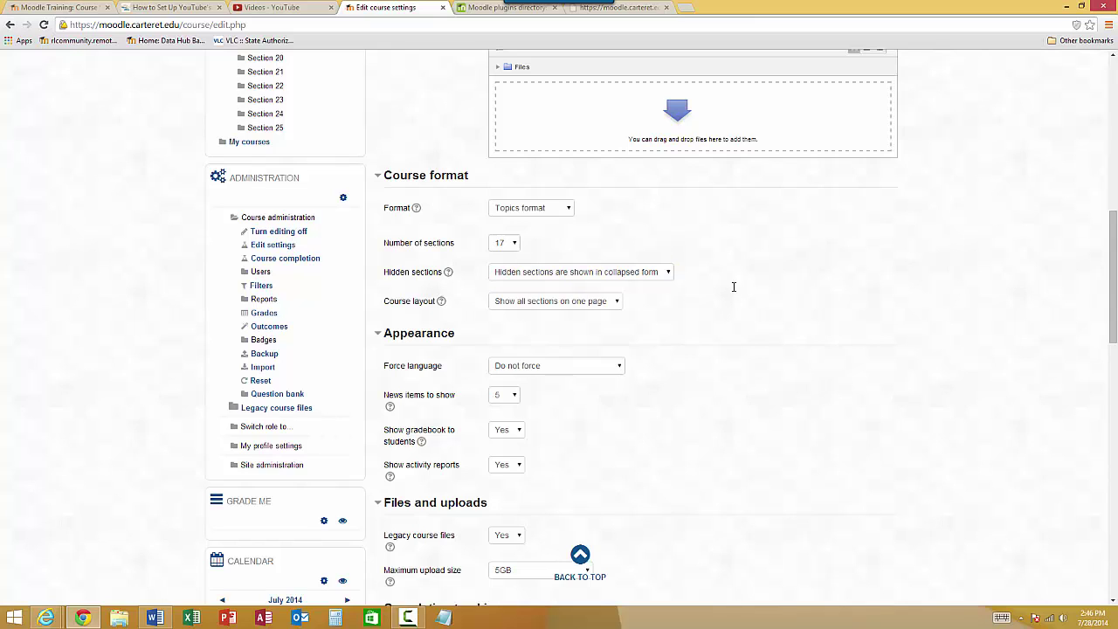
left_click(617, 305)
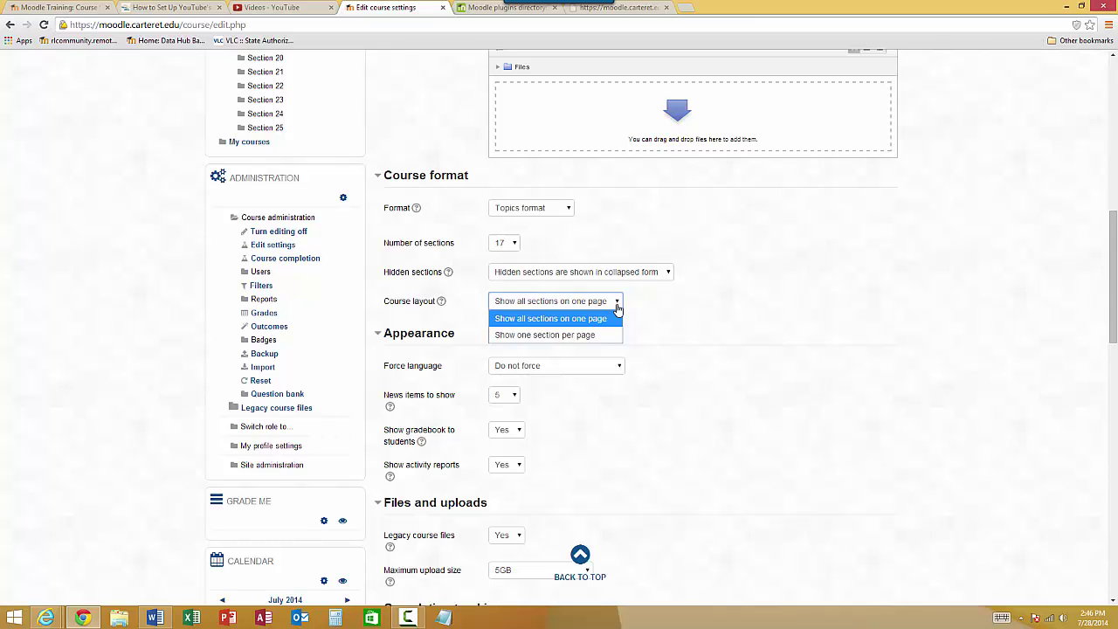
left_click(724, 315)
Save the edited course settings and return to the course page
scroll(724, 315, "down", 8)
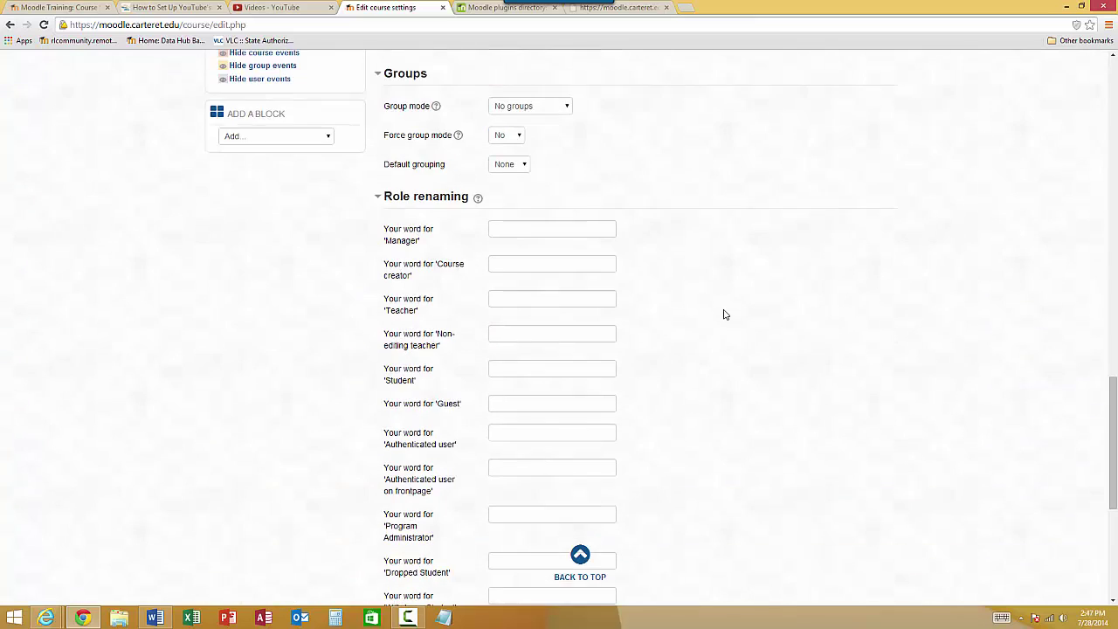
scroll(723, 315, "down", 5)
left_click(527, 460)
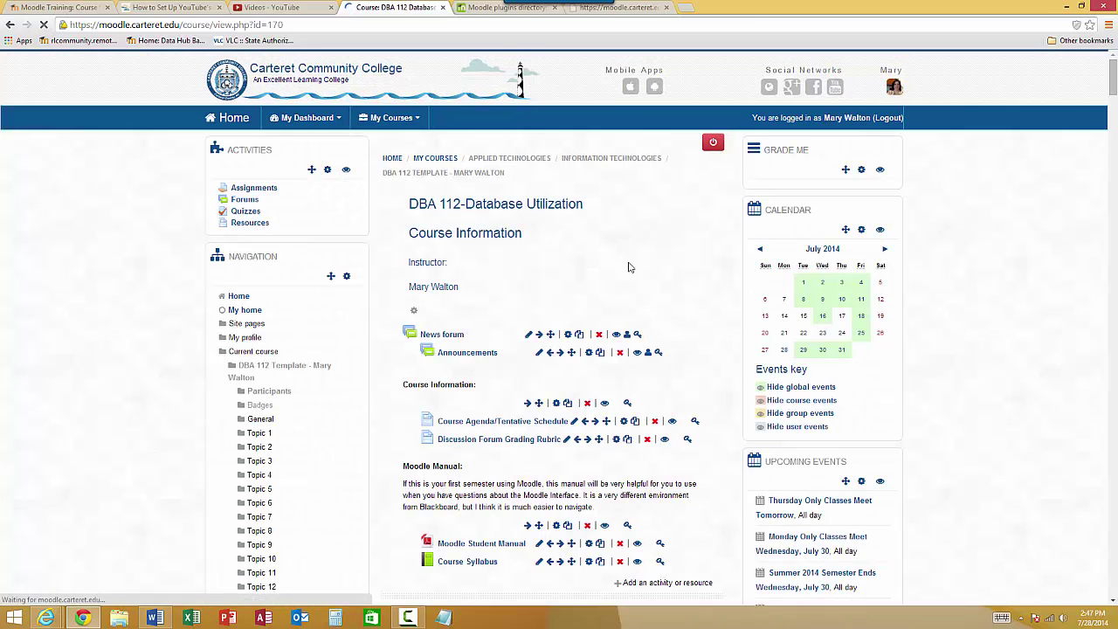
Look through the course page from Topic 1 to Topic 17 to examine the topics layout
scroll(641, 259, "down", 3)
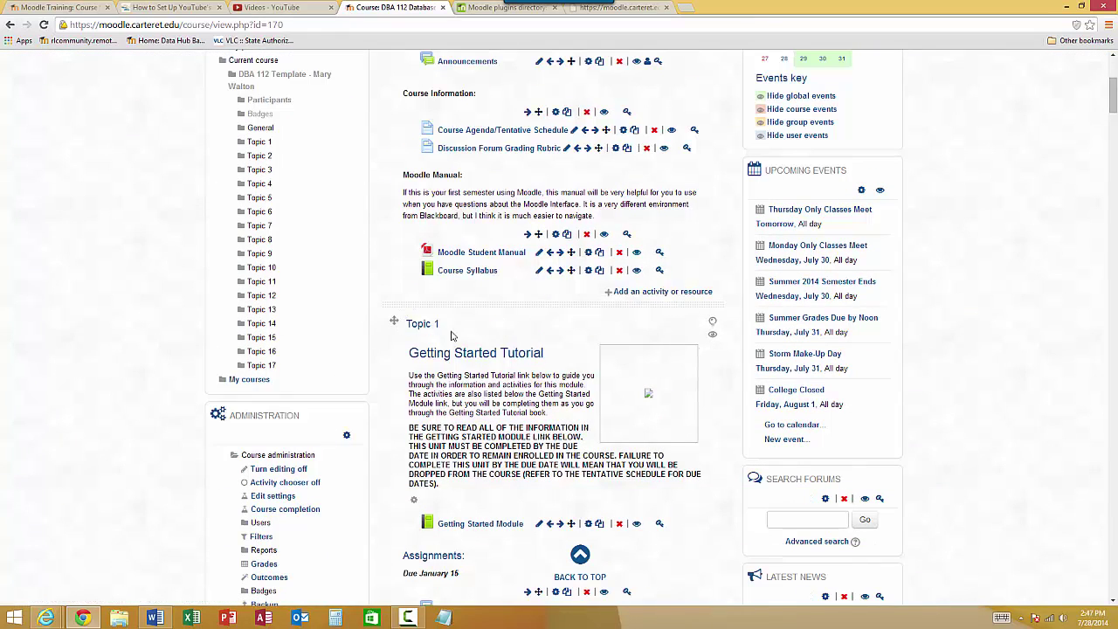
scroll(452, 336, "down", 4)
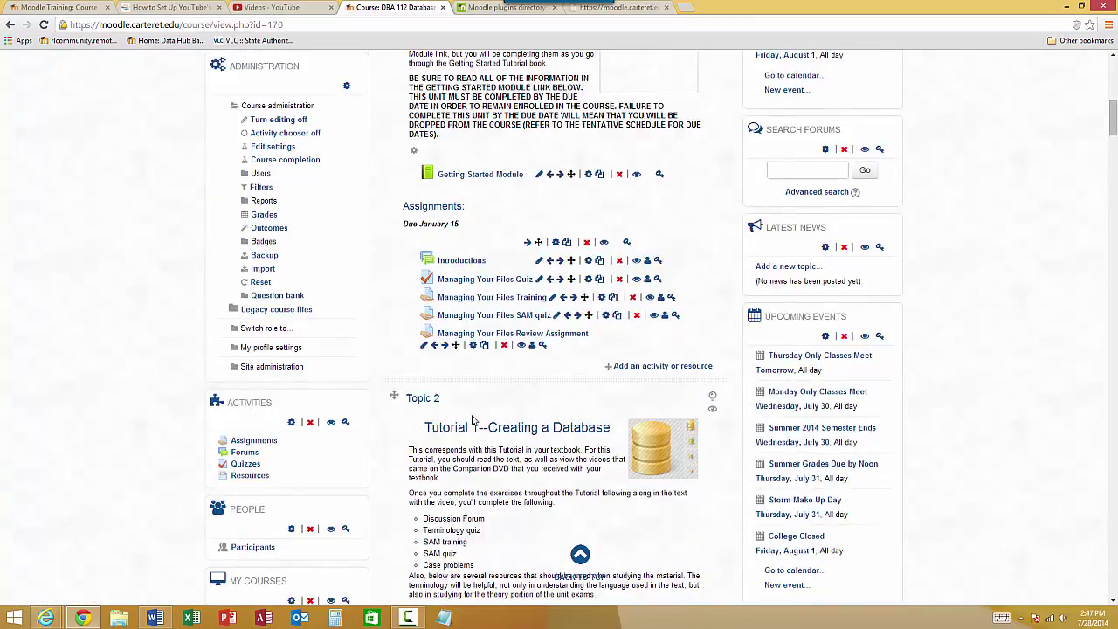
scroll(474, 420, "down", 1)
scroll(475, 420, "down", 3)
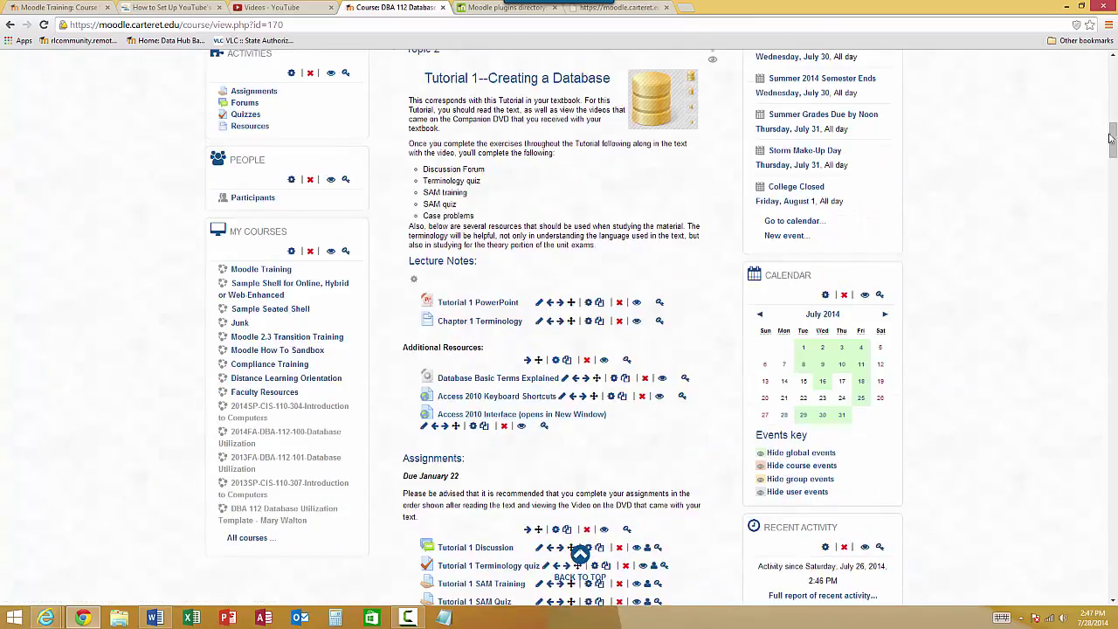
left_click_drag(1112, 147, 1111, 579)
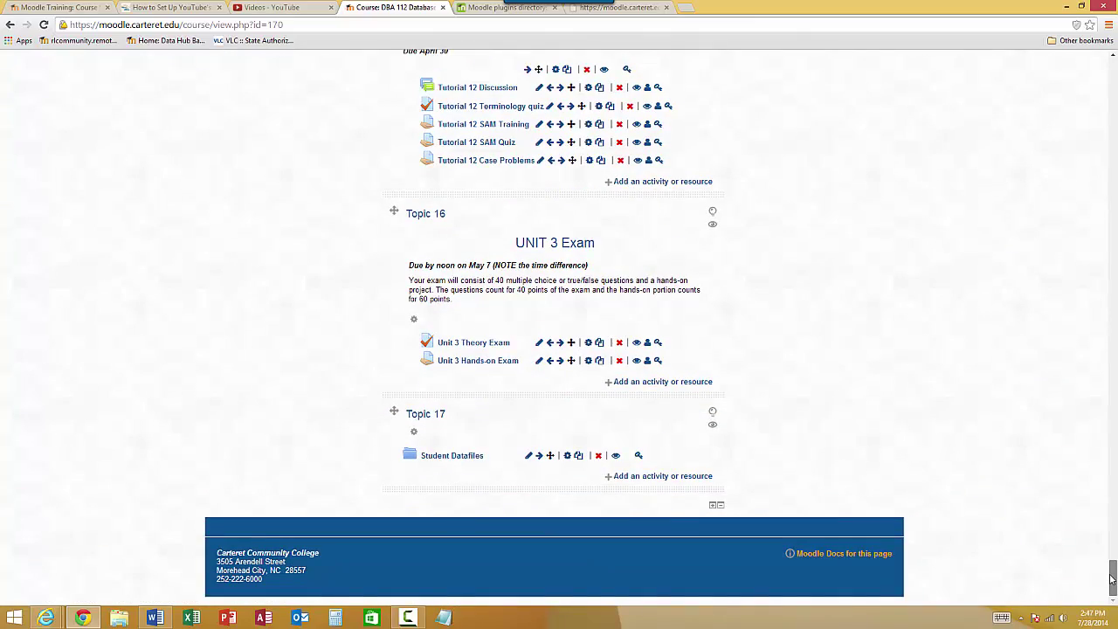
left_click_drag(1112, 580, 1106, 66)
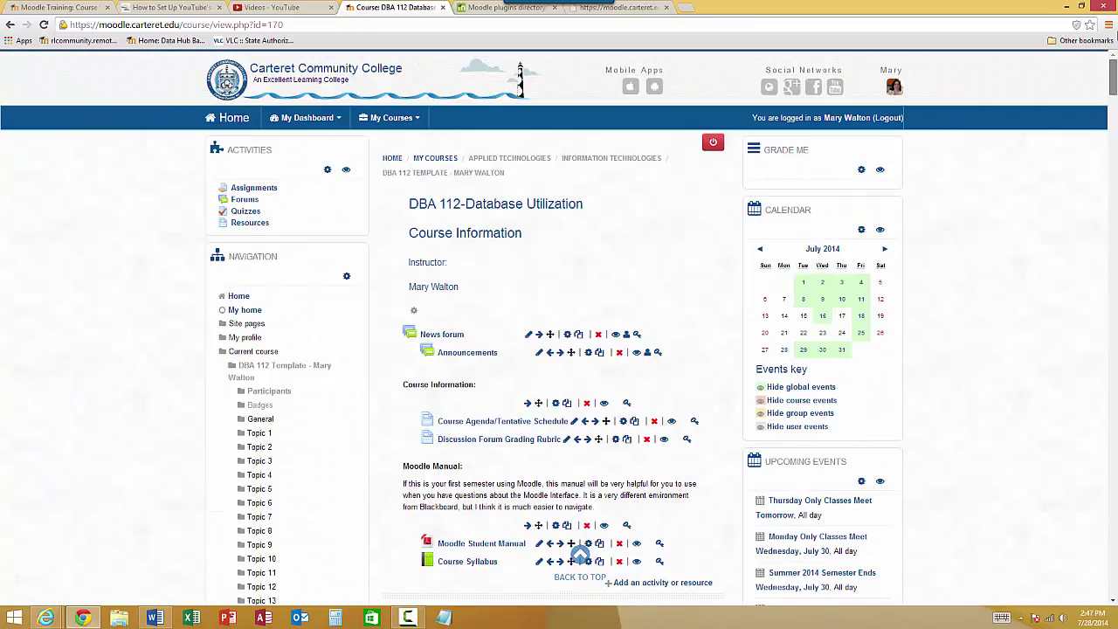
Hide Topic 2, the Tutorial 1--Creating a Database section, from students
scroll(707, 375, "down", 9)
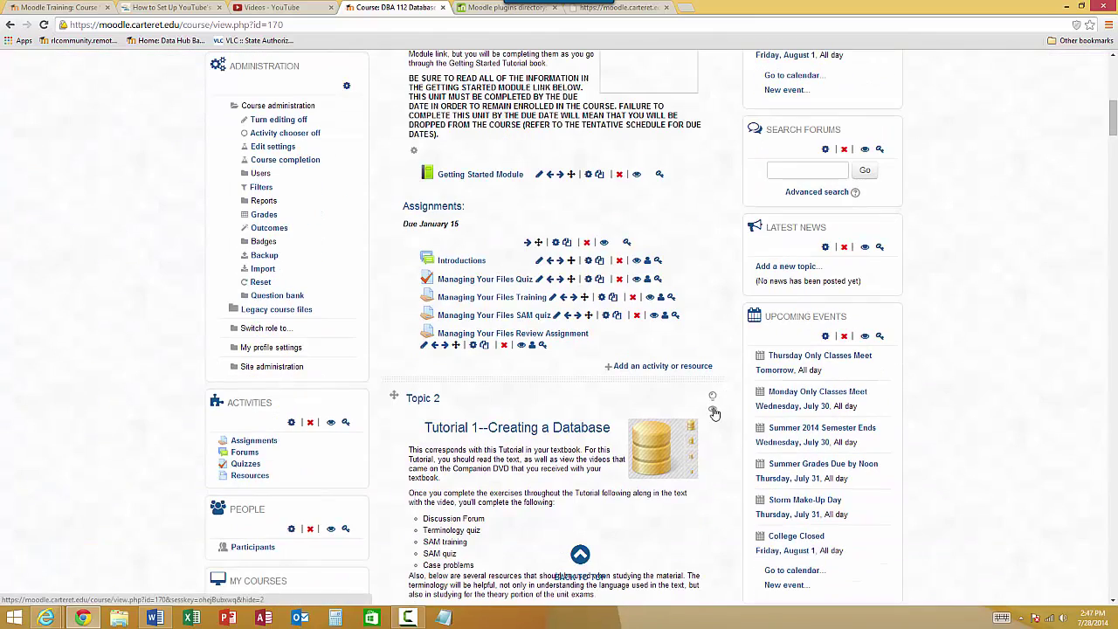
left_click(714, 413)
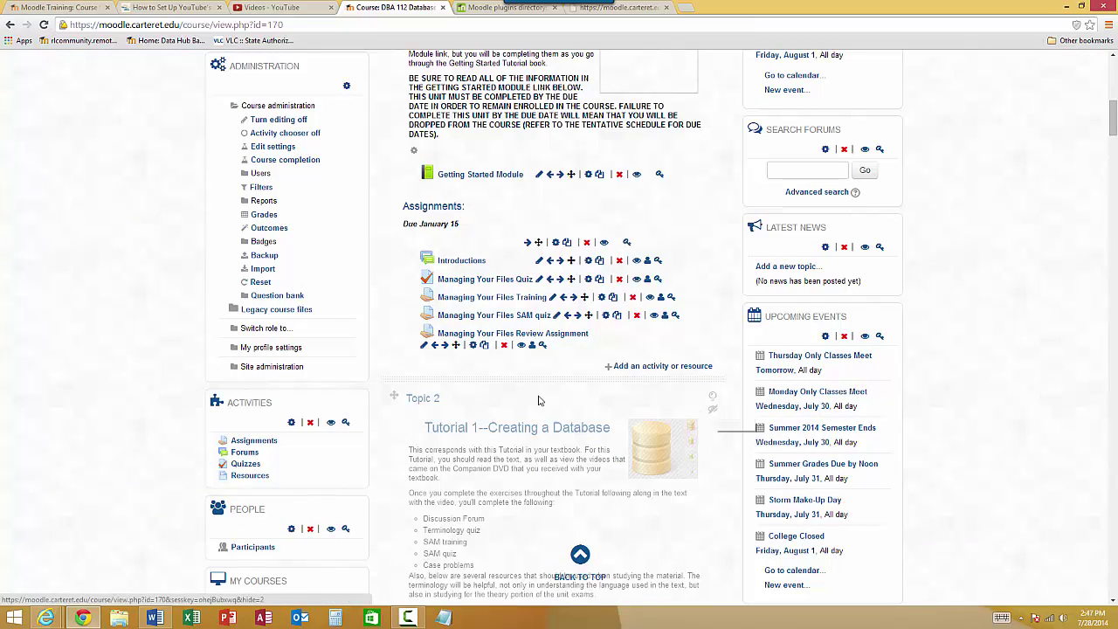
scroll(312, 380, "down", 3)
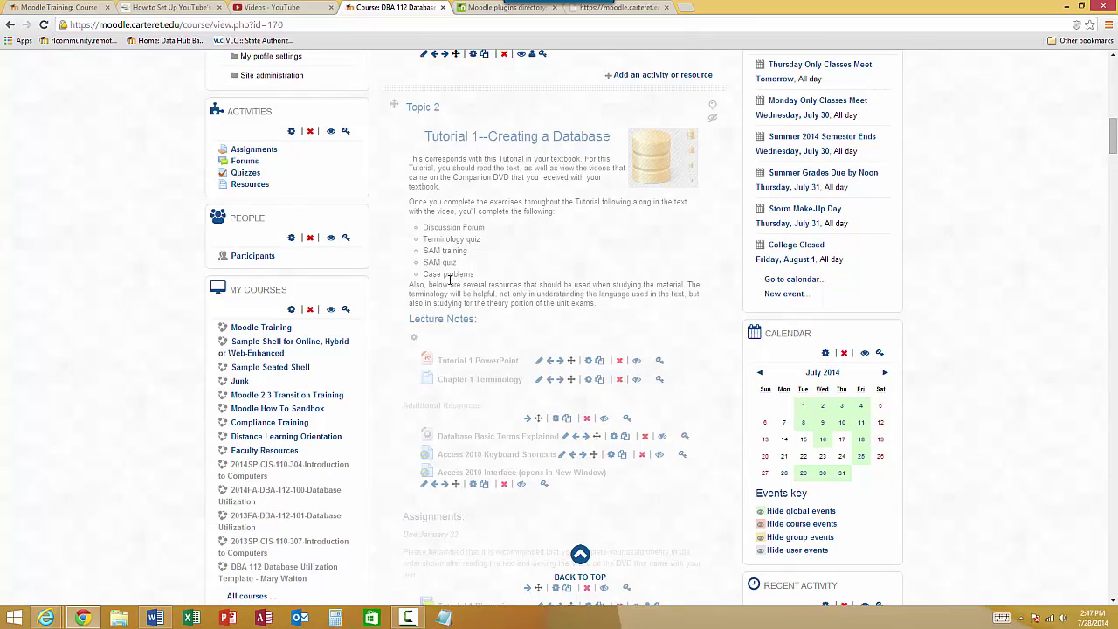
Switch to the Student role and examine how the hidden Topic 2 and its neighbouring topics appear on the course page
scroll(426, 293, "up", 1)
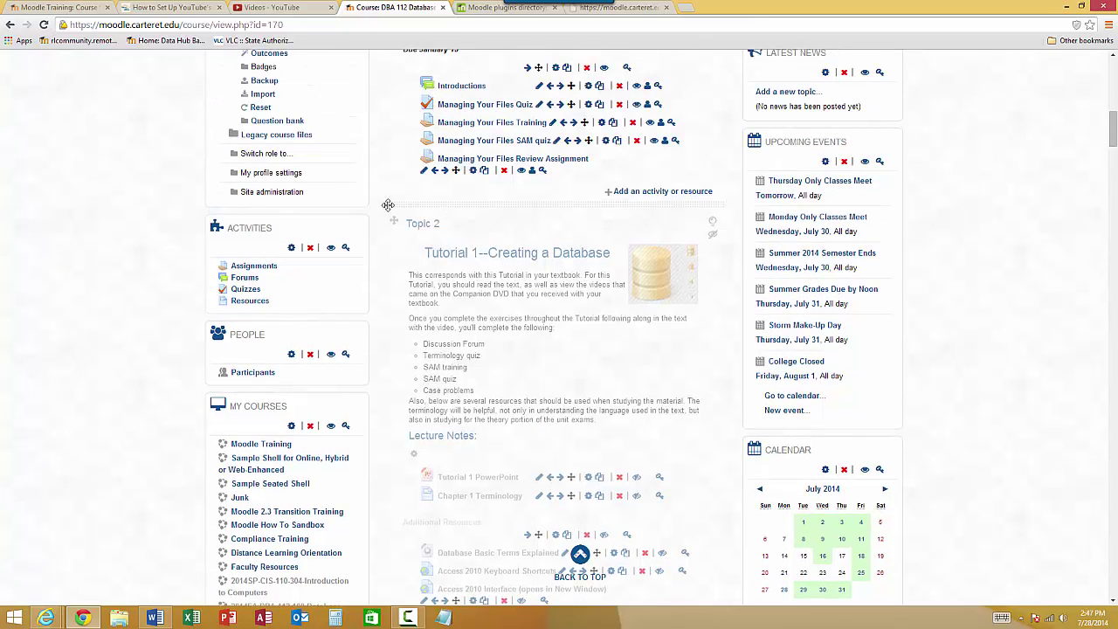
left_click(260, 155)
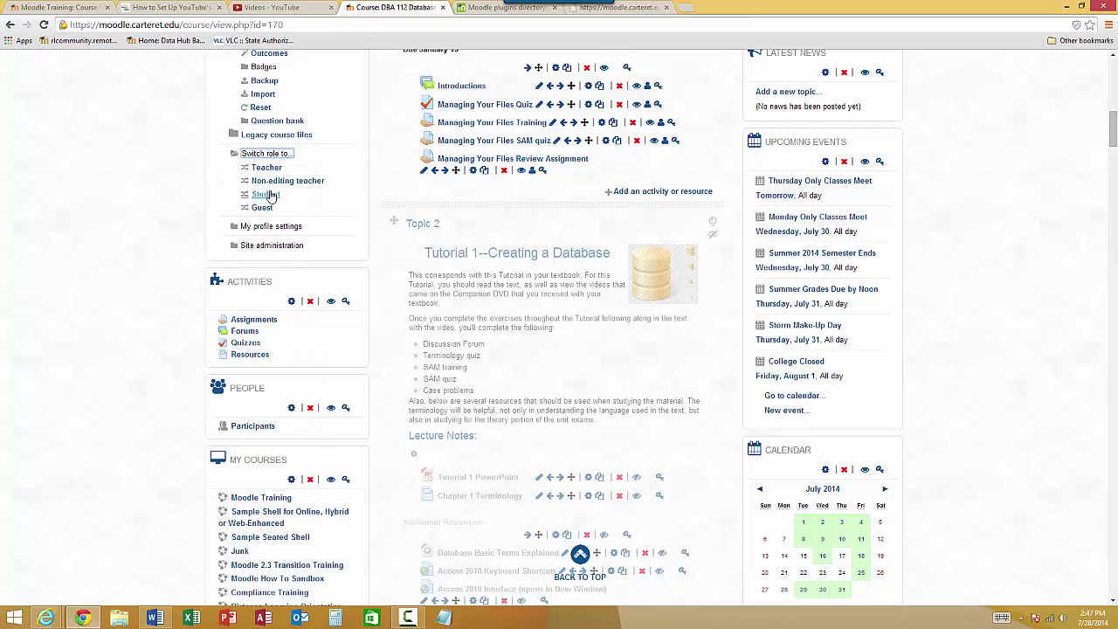
left_click(265, 194)
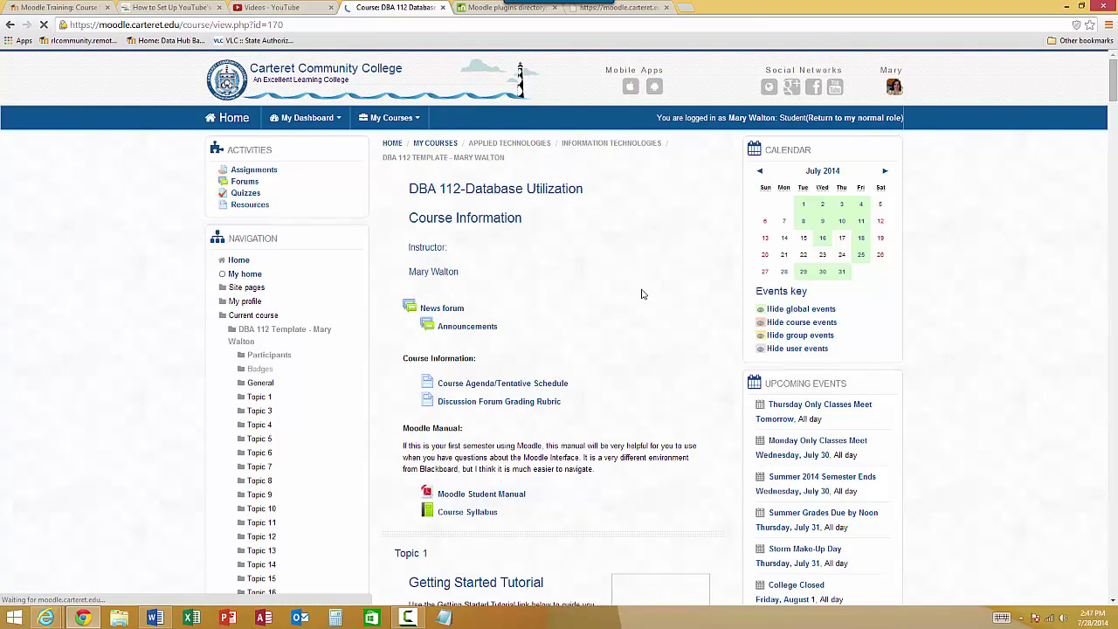
scroll(641, 293, "down", 6)
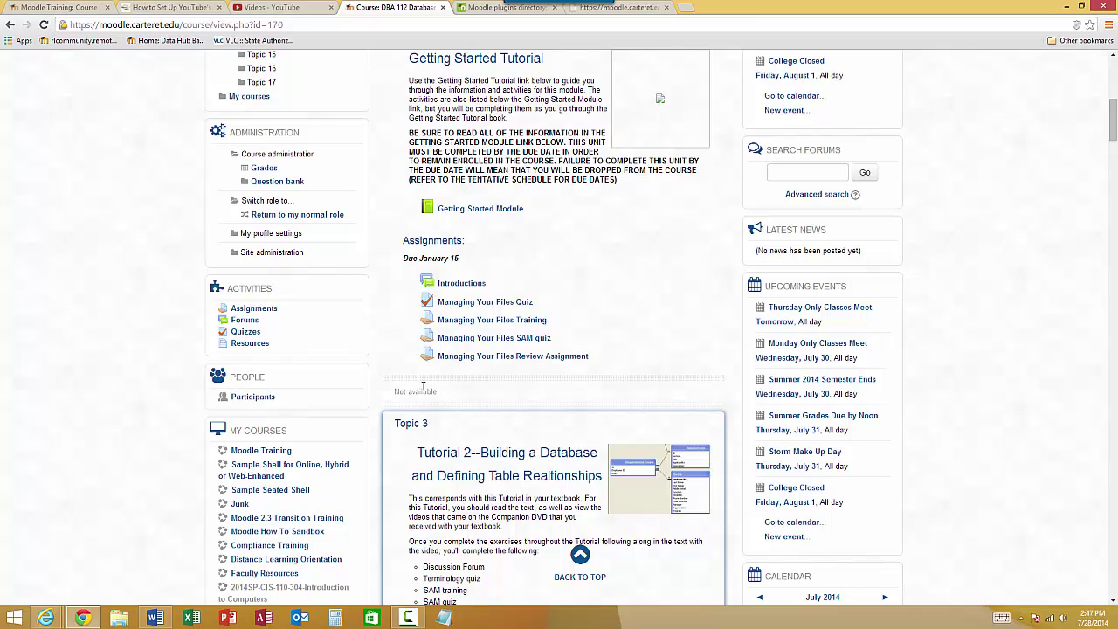
scroll(423, 385, "down", 2)
scroll(491, 264, "down", 4)
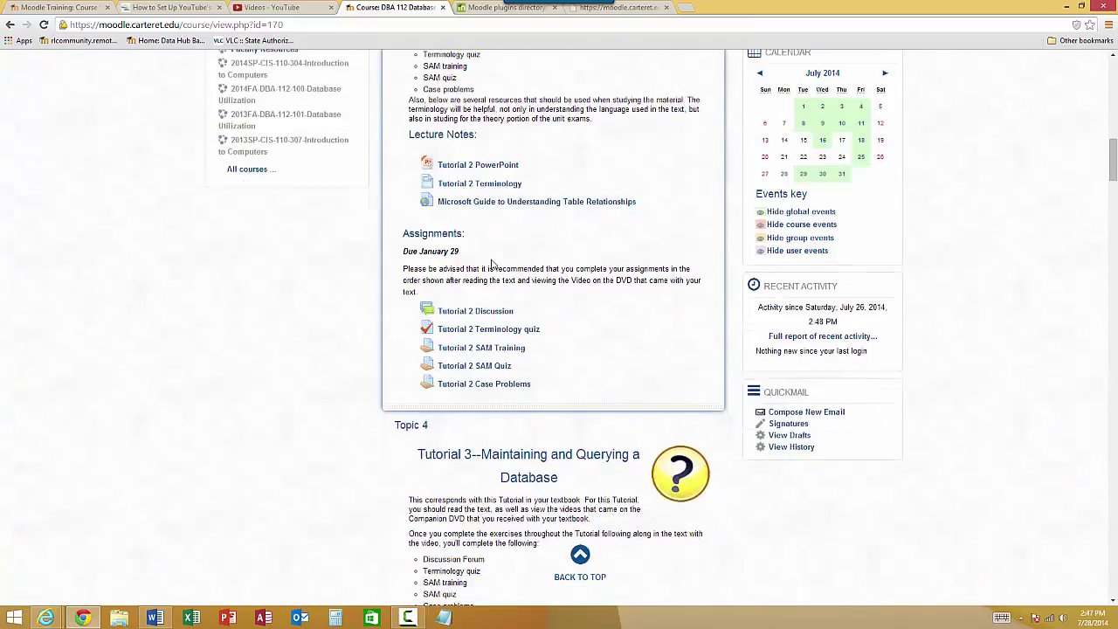
scroll(492, 264, "down", 2)
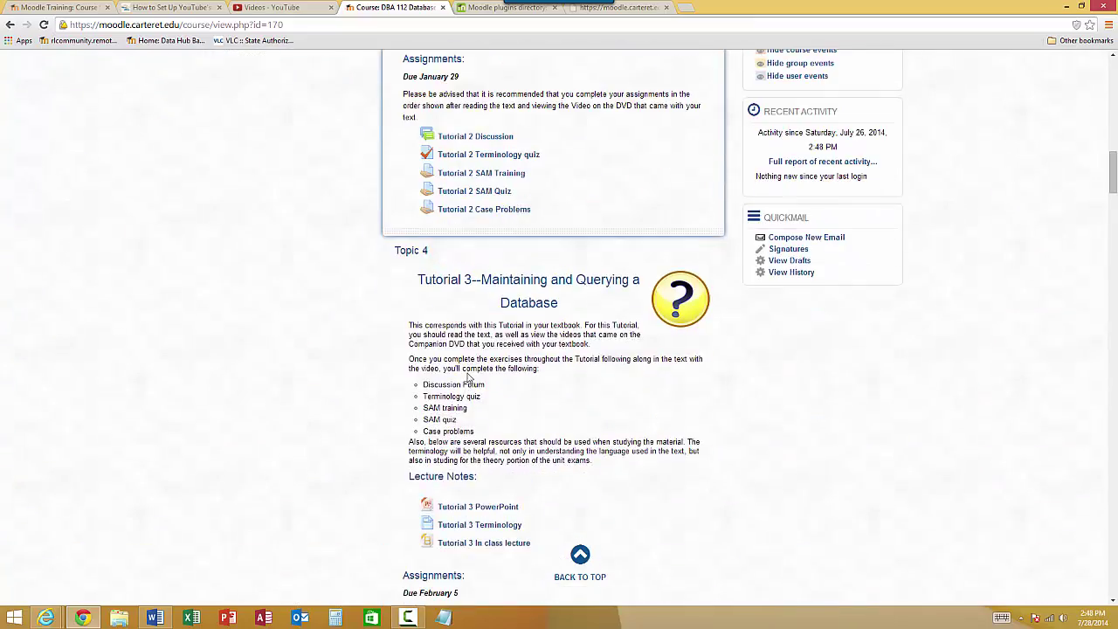
scroll(480, 376, "up", 7)
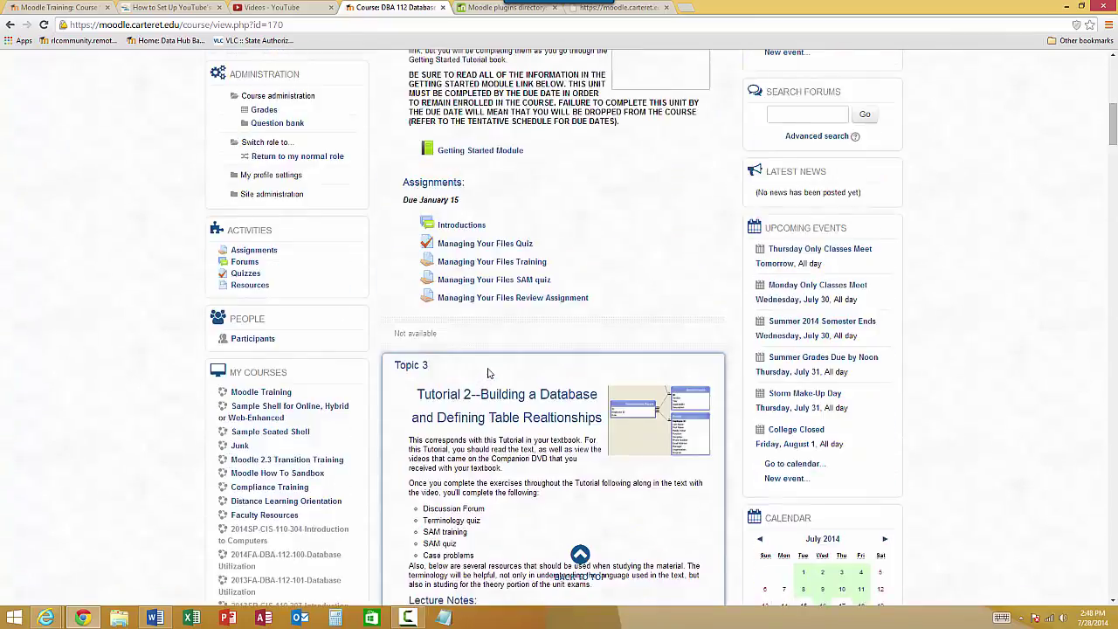
scroll(437, 374, "up", 5)
Return to the normal role and turn editing back on for the course page
scroll(342, 380, "down", 2)
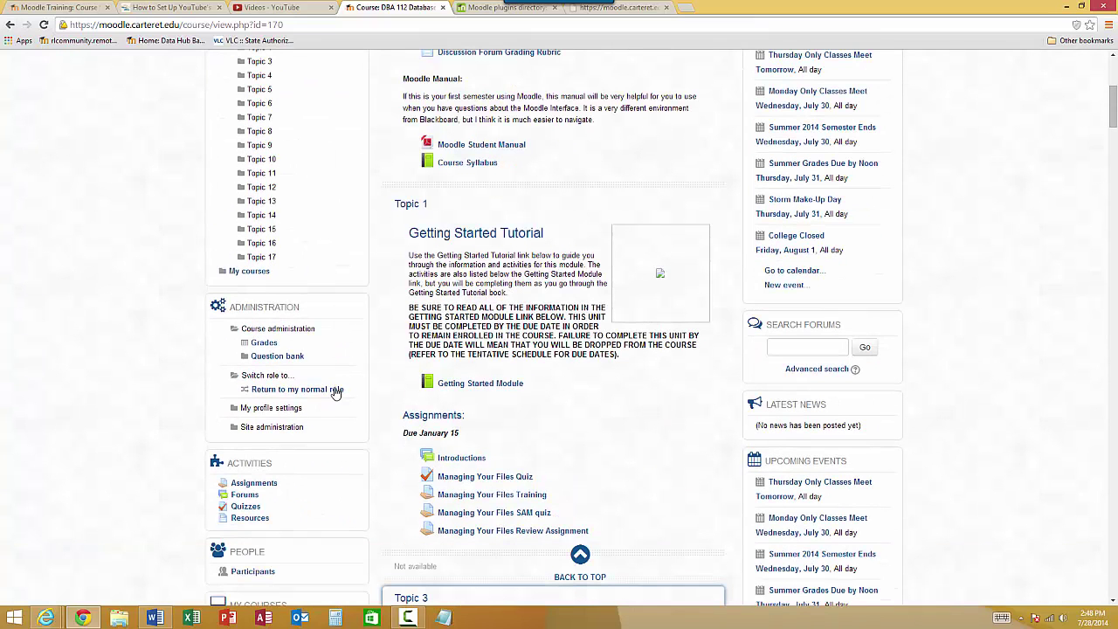
left_click(334, 390)
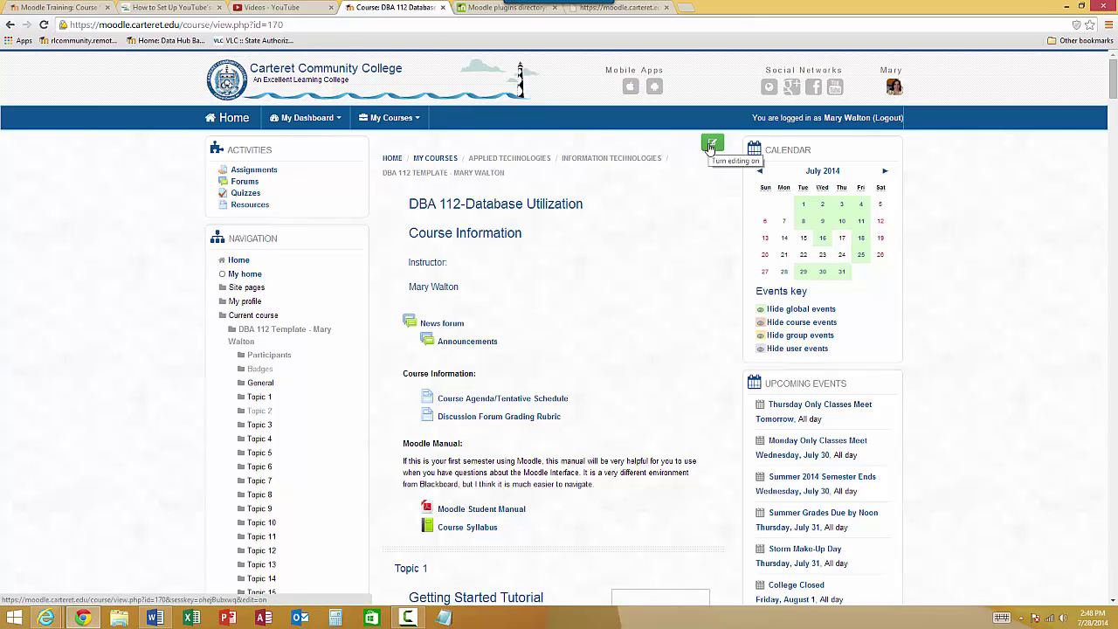
left_click(711, 145)
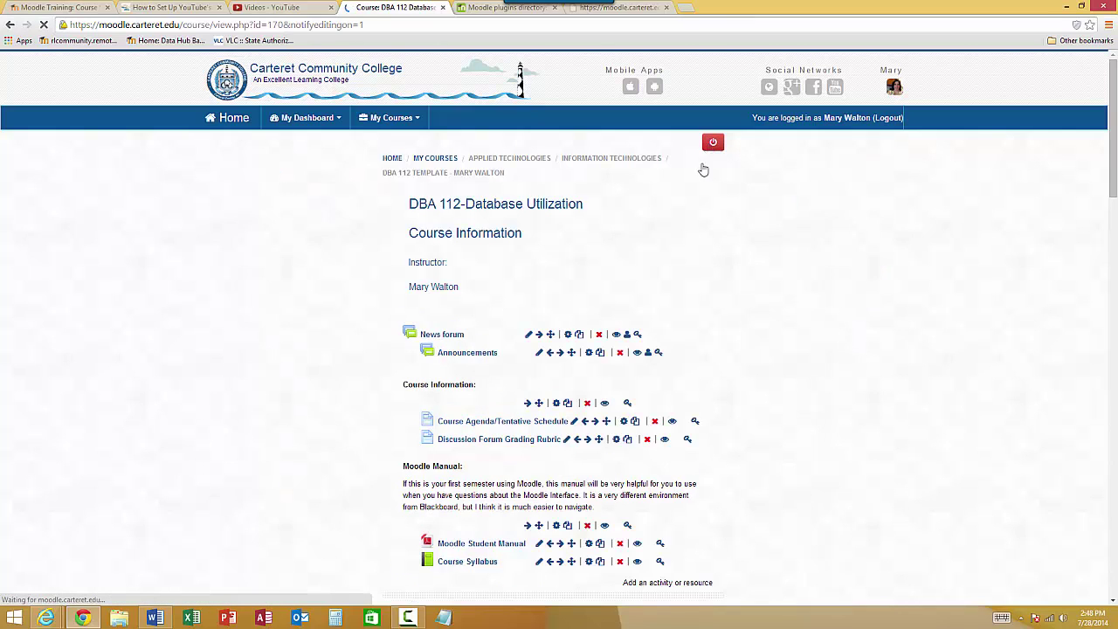
scroll(699, 194, "down", 3)
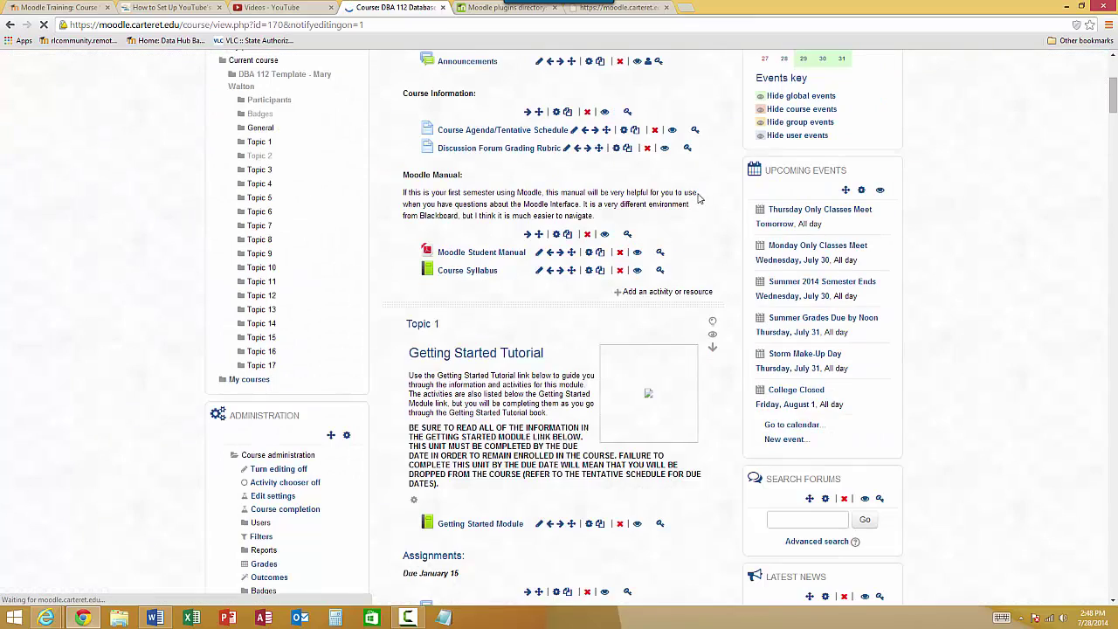
Make Topic 2, the Tutorial 1--Creating a Database section, visible to students again
scroll(699, 198, "down", 6)
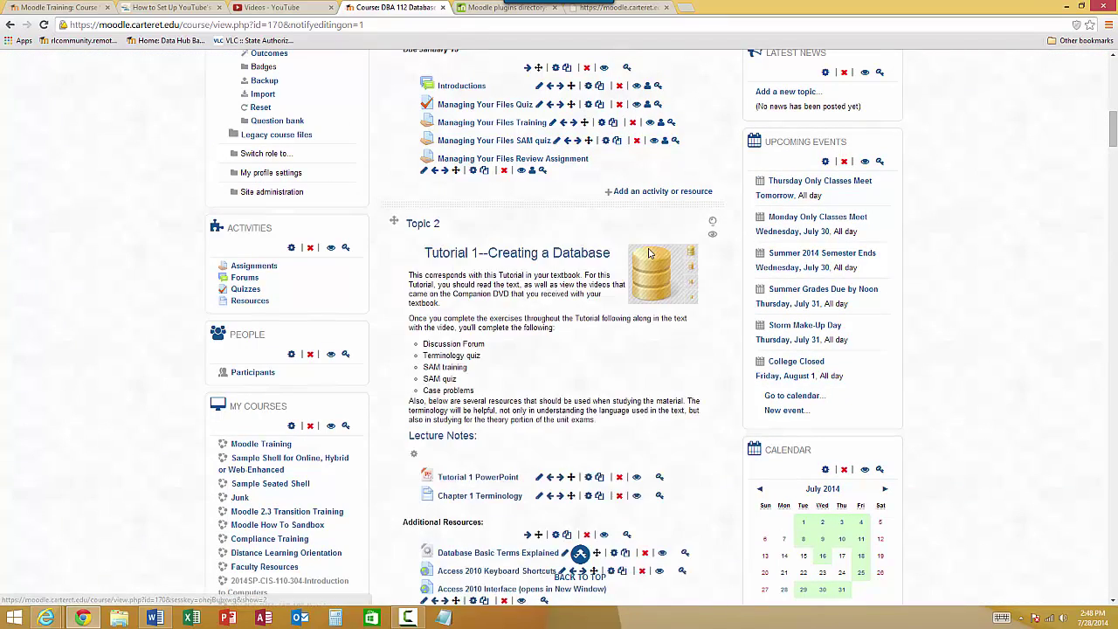
scroll(565, 228, "down", 1)
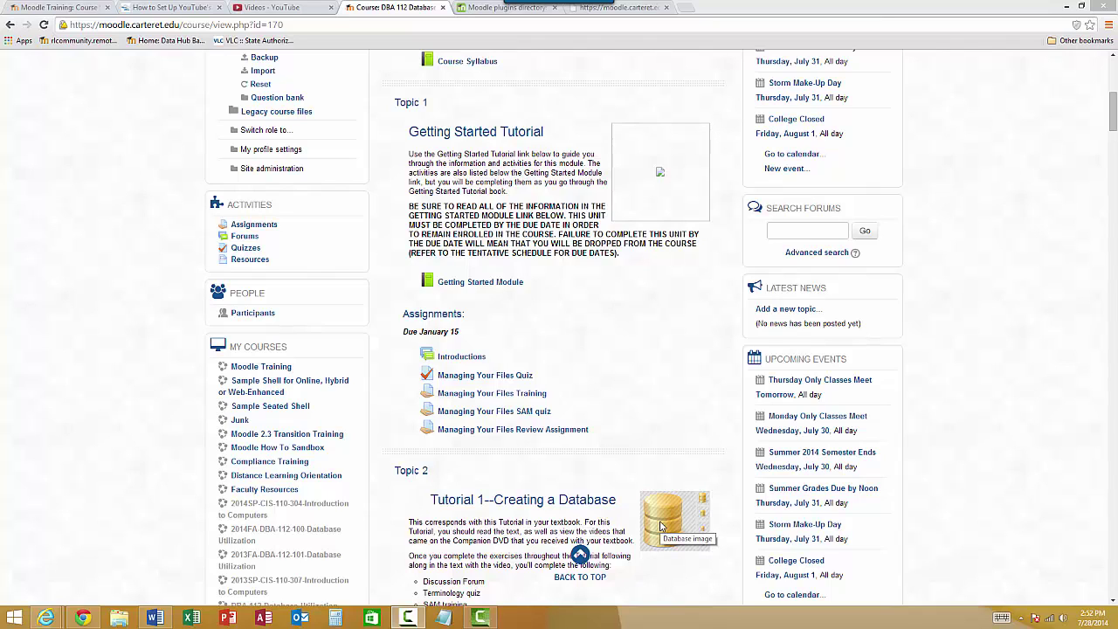
Change the course format to Collapsed Topics in the course settings and save the changes
scroll(184, 345, "up", 3)
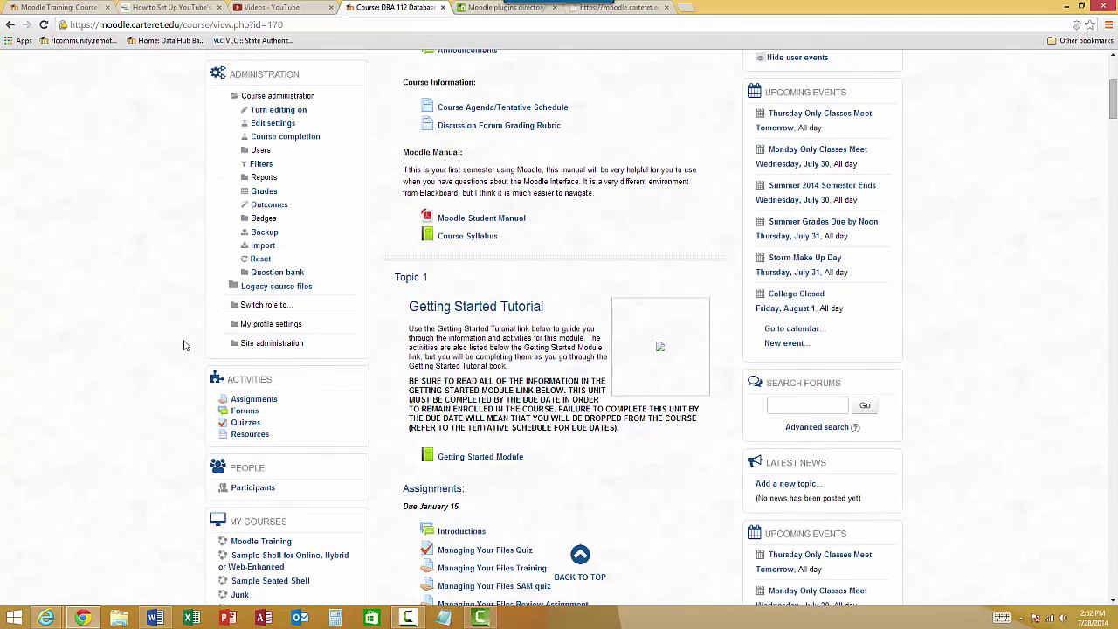
left_click(276, 125)
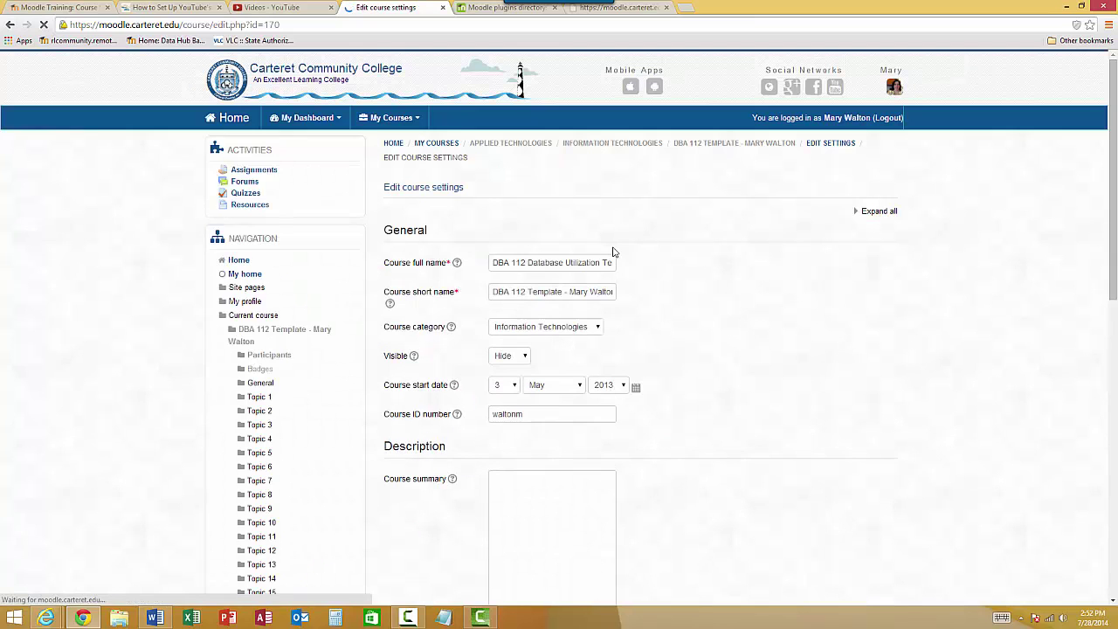
left_click(882, 213)
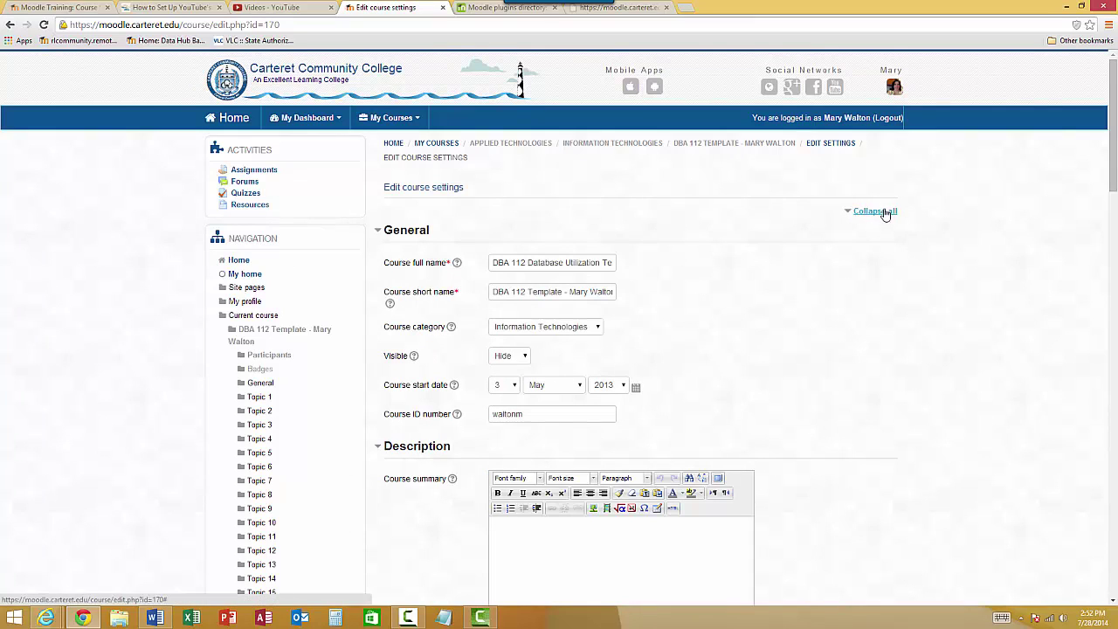
scroll(864, 297, "down", 8)
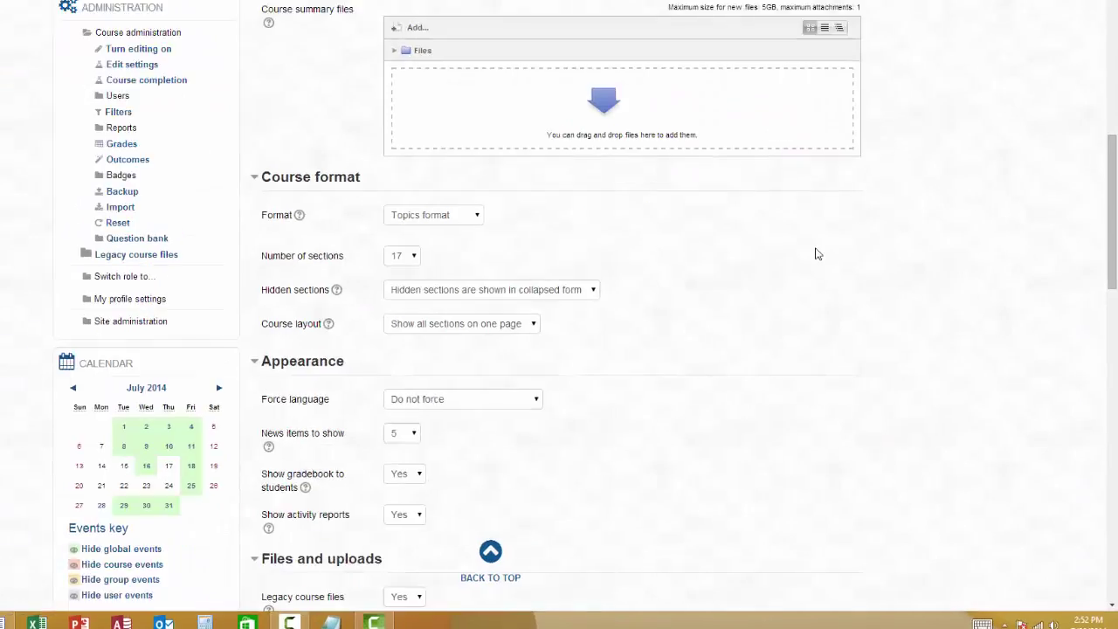
left_click(411, 220)
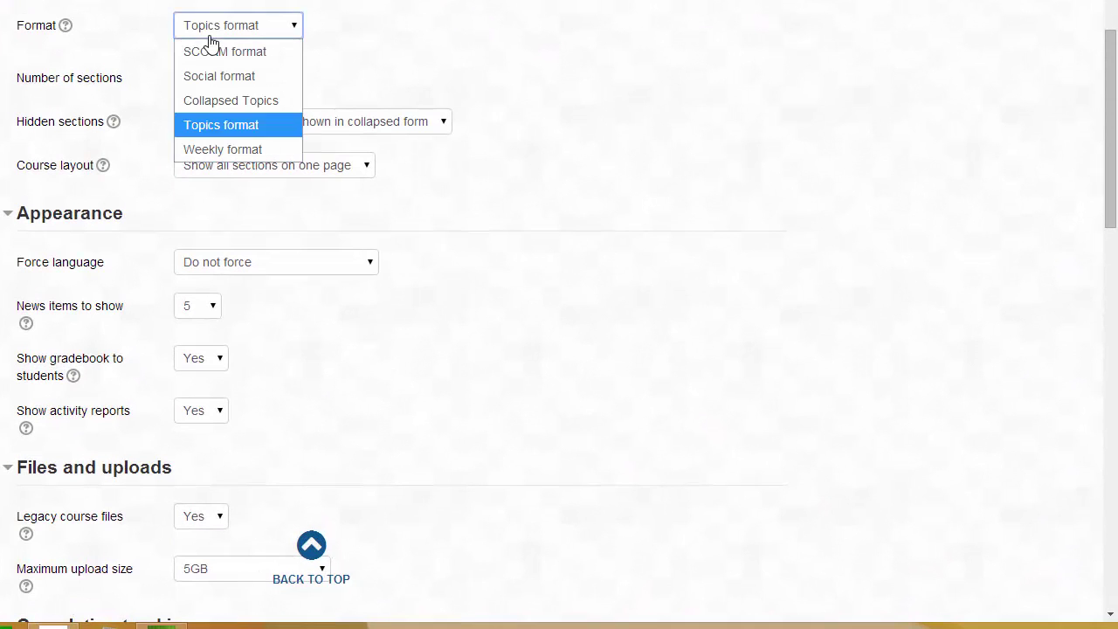
left_click(209, 100)
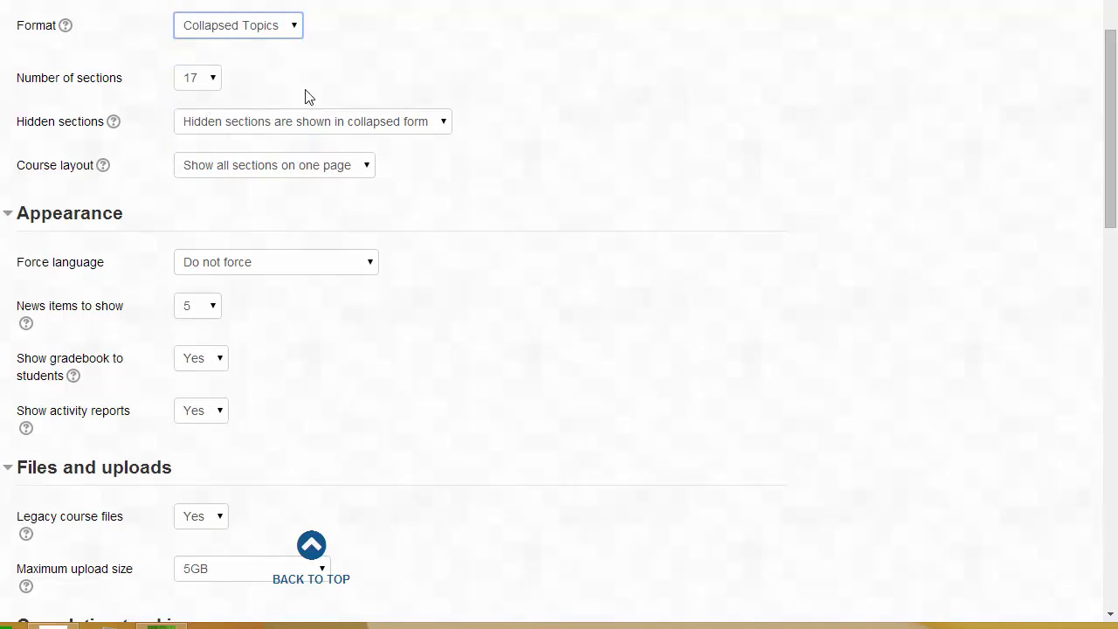
scroll(549, 95, "down", 20)
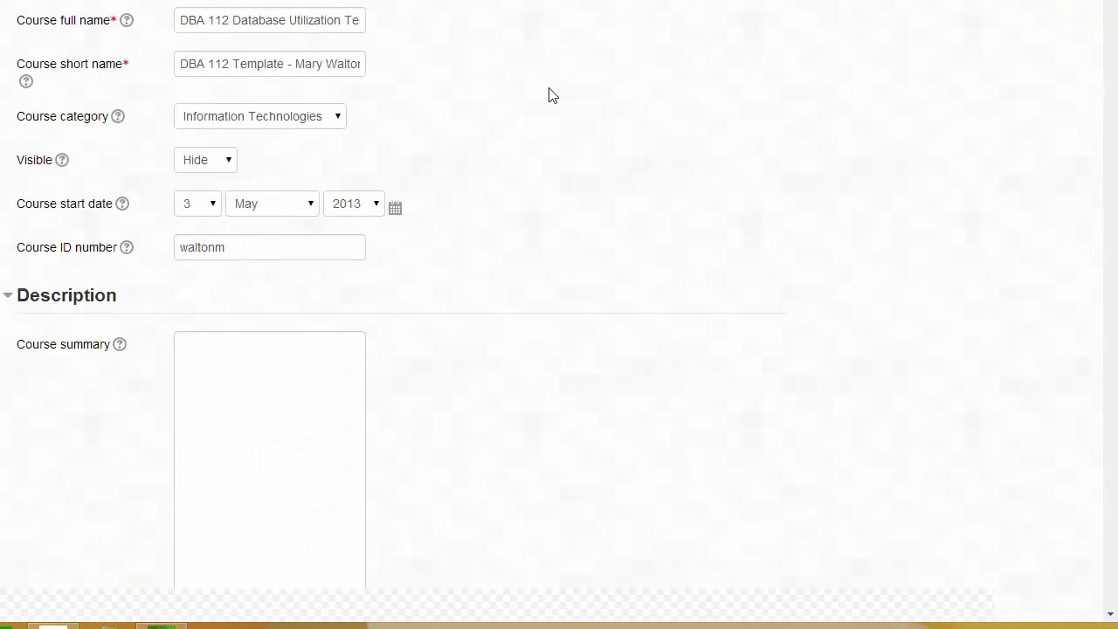
scroll(549, 96, "down", 10)
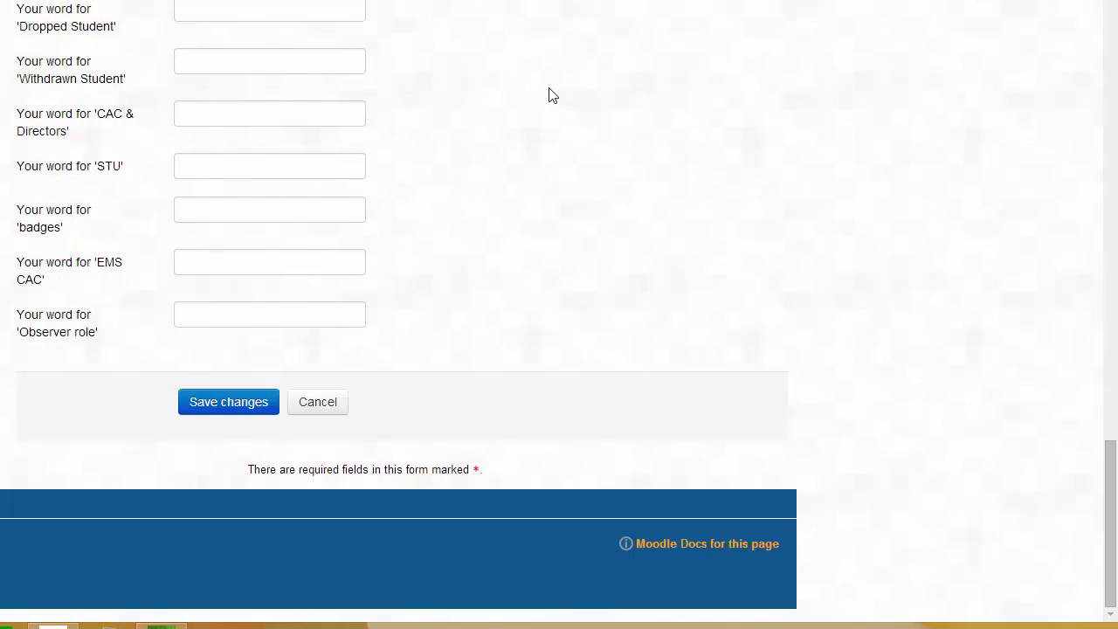
left_click(203, 416)
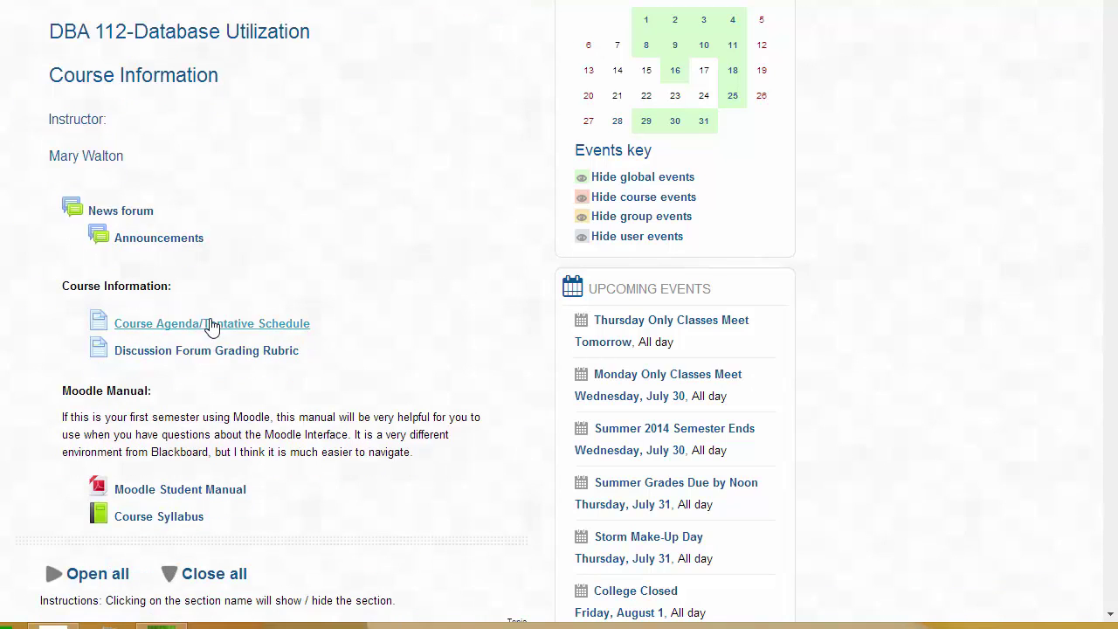
Collapse all sections on the course page and look through the list from Section 1 to Section 17
scroll(211, 326, "down", 5)
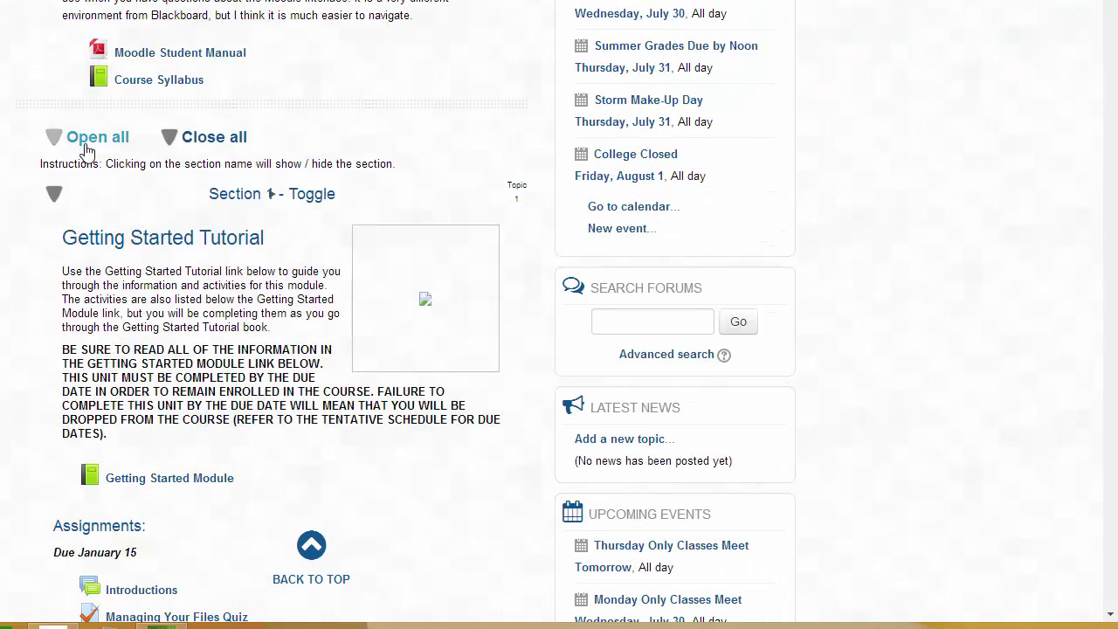
left_click(215, 142)
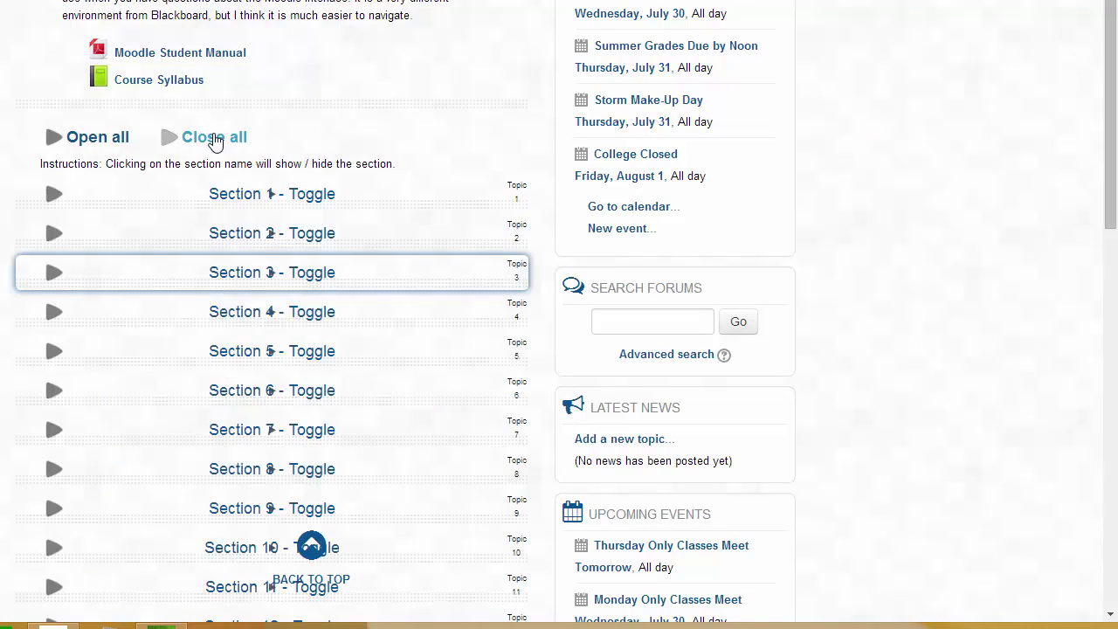
scroll(287, 188, "down", 5)
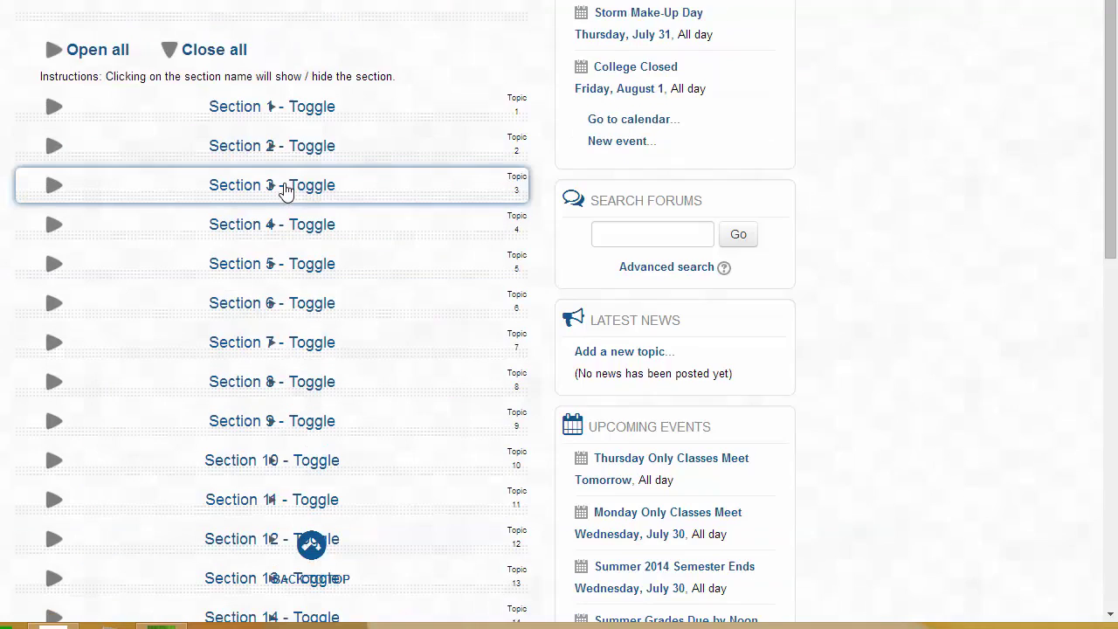
scroll(287, 190, "up", 3)
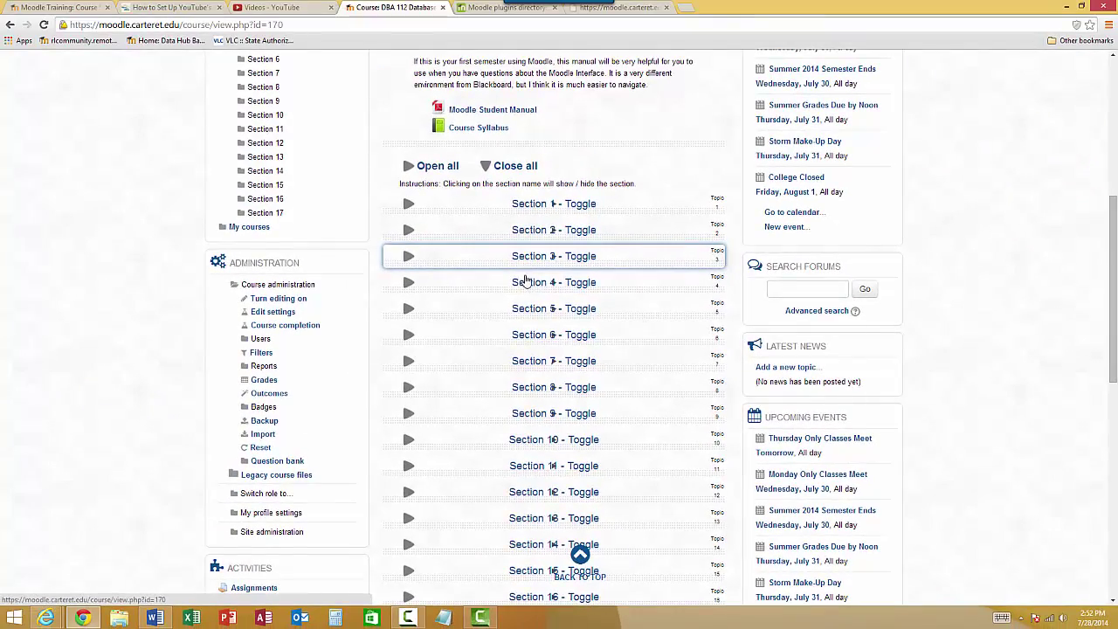
scroll(515, 463, "down", 2)
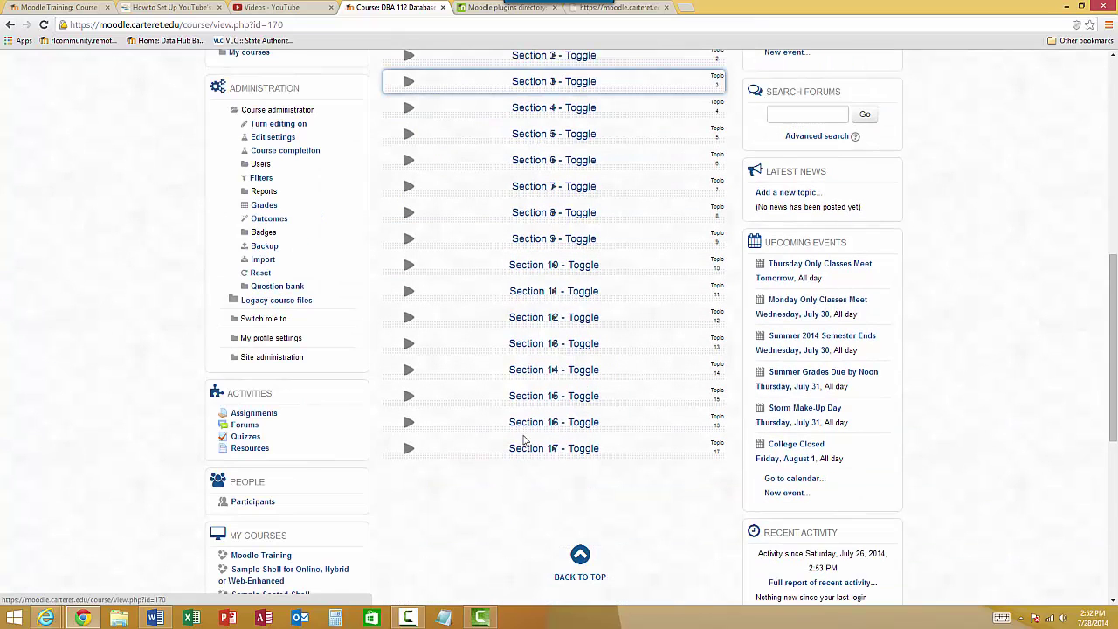
Expand Section 14 to examine its Tutorial 11 content, and collapse it again
left_click(527, 376)
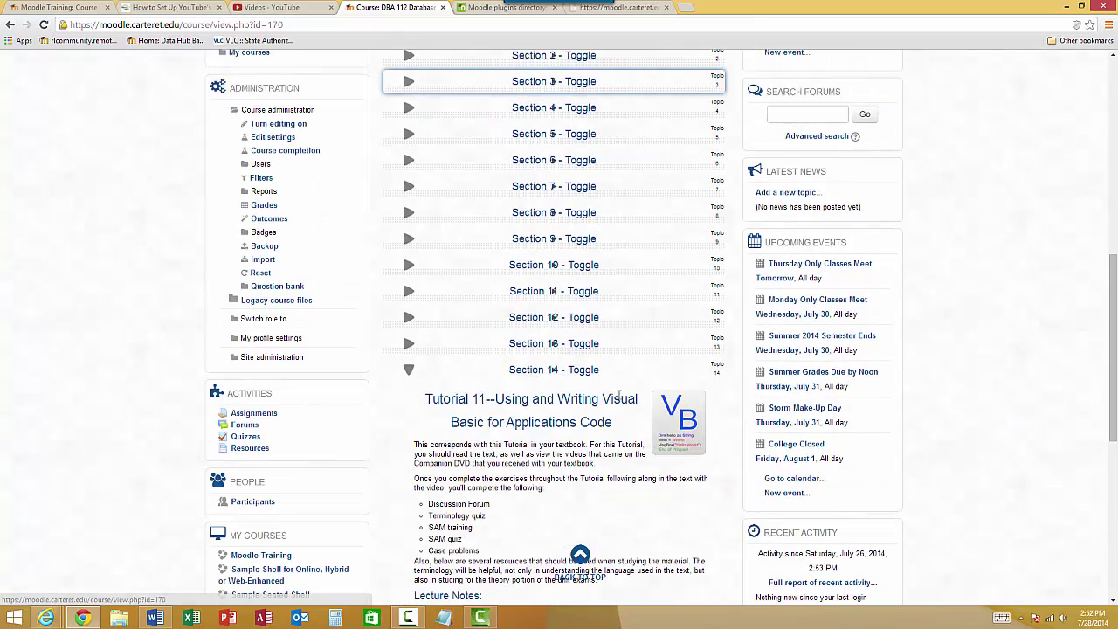
scroll(618, 395, "down", 3)
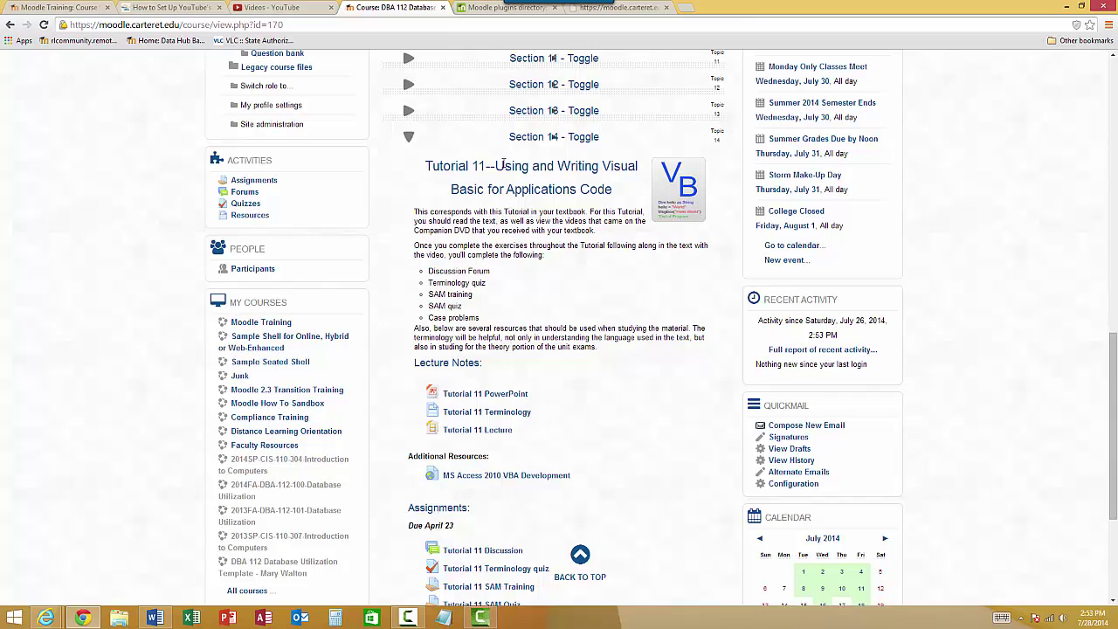
left_click(408, 137)
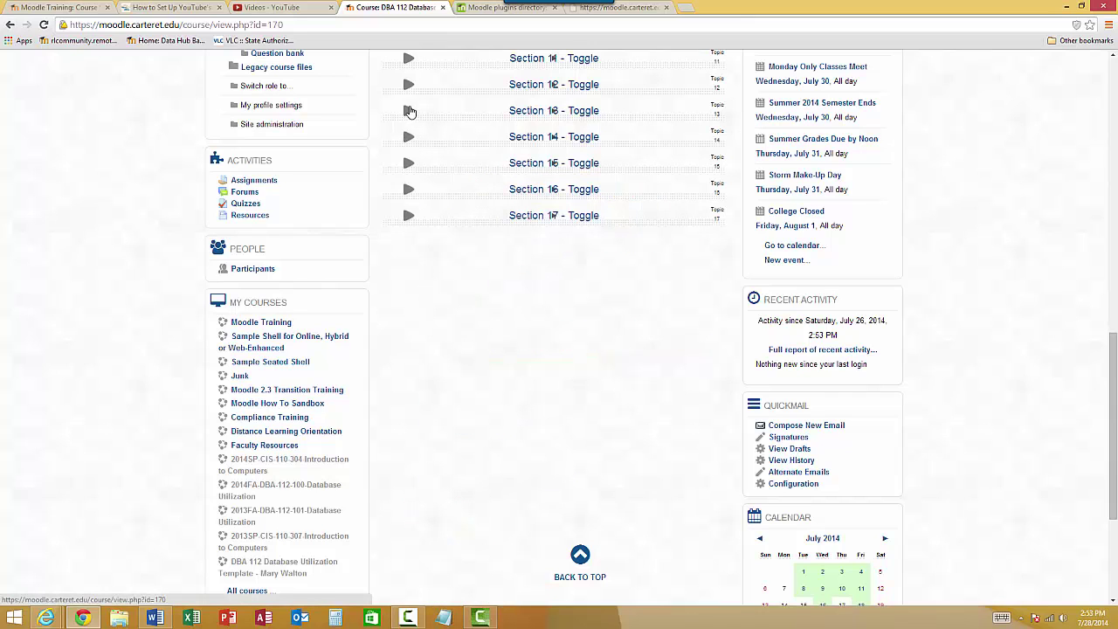
Toggle Section 13 open and closed, and expand Section 12 to examine its Tutorial 9 content
left_click(409, 111)
left_click(411, 111)
left_click(409, 85)
scroll(410, 419, "down", 5)
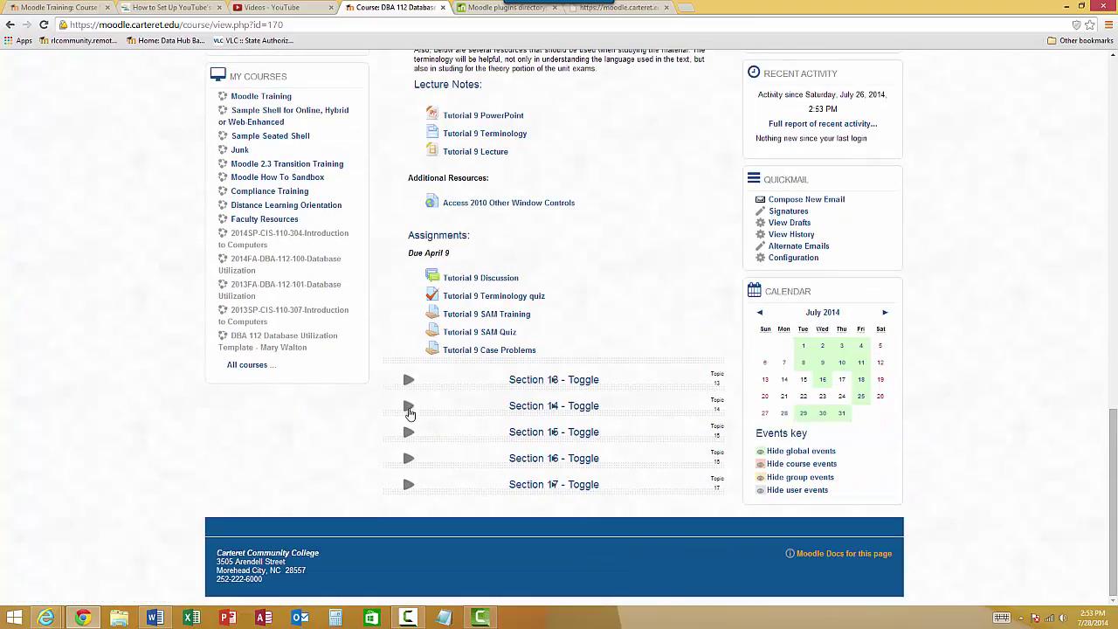
left_click(409, 381)
scroll(524, 380, "up", 7)
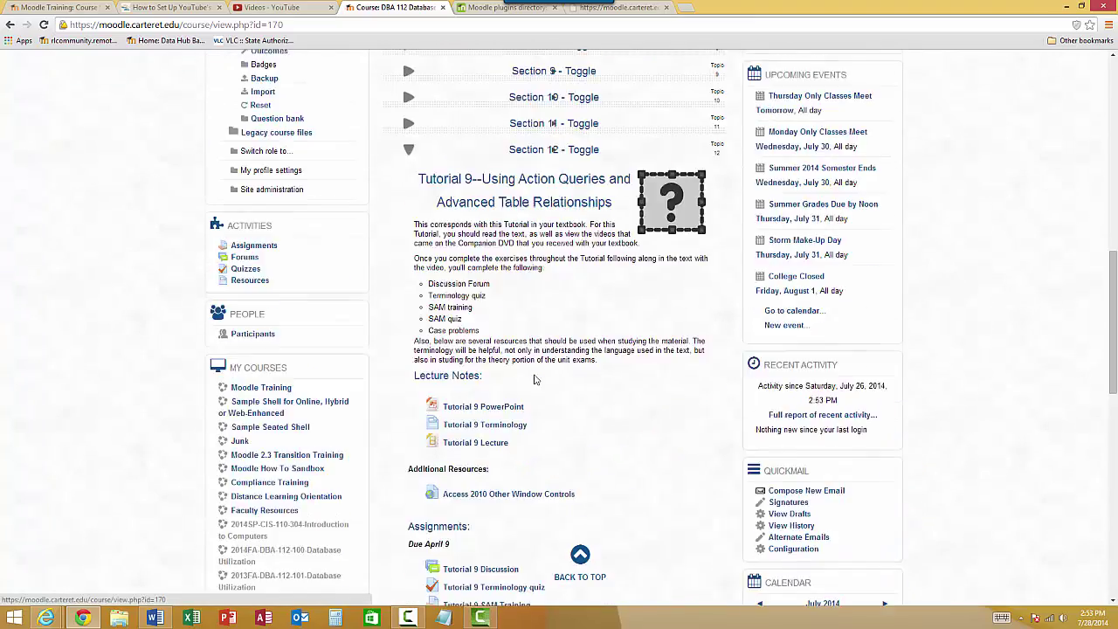
Expand all course sections at once, and collapse them all again
scroll(532, 350, "up", 1)
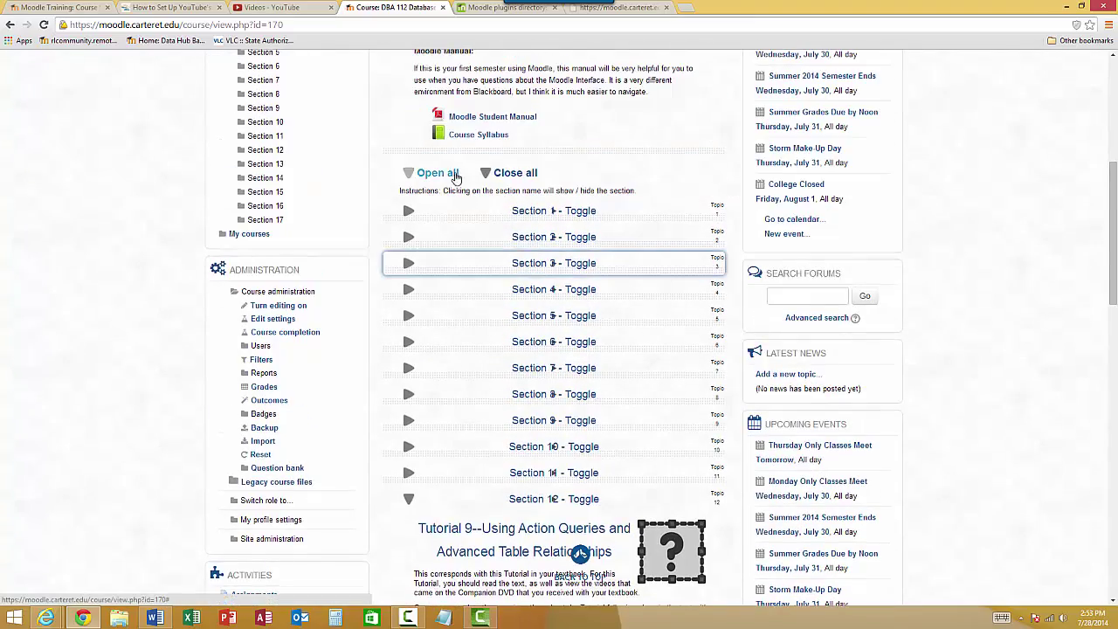
left_click(437, 173)
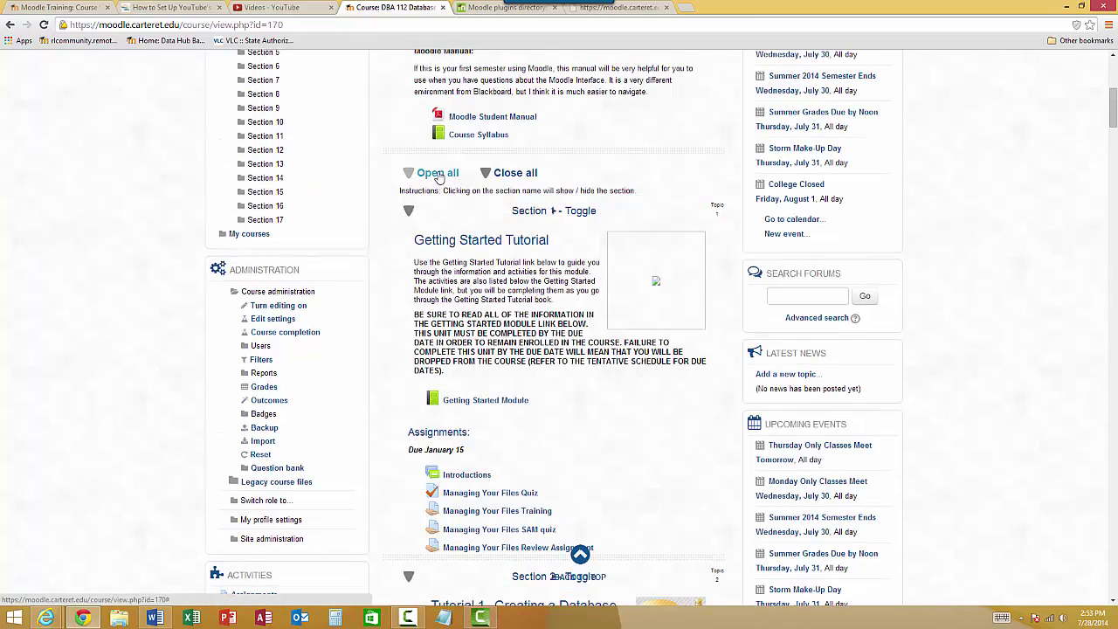
left_click(515, 175)
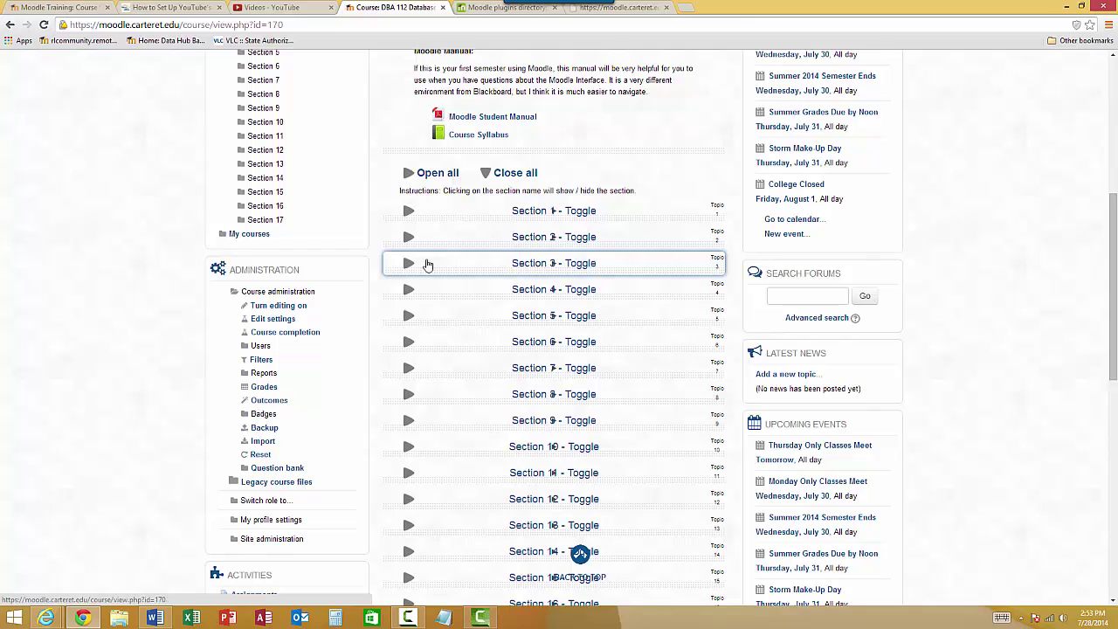
Set the Collapsed Topics structure to Current Topic First in the course settings and save the changes
left_click(284, 325)
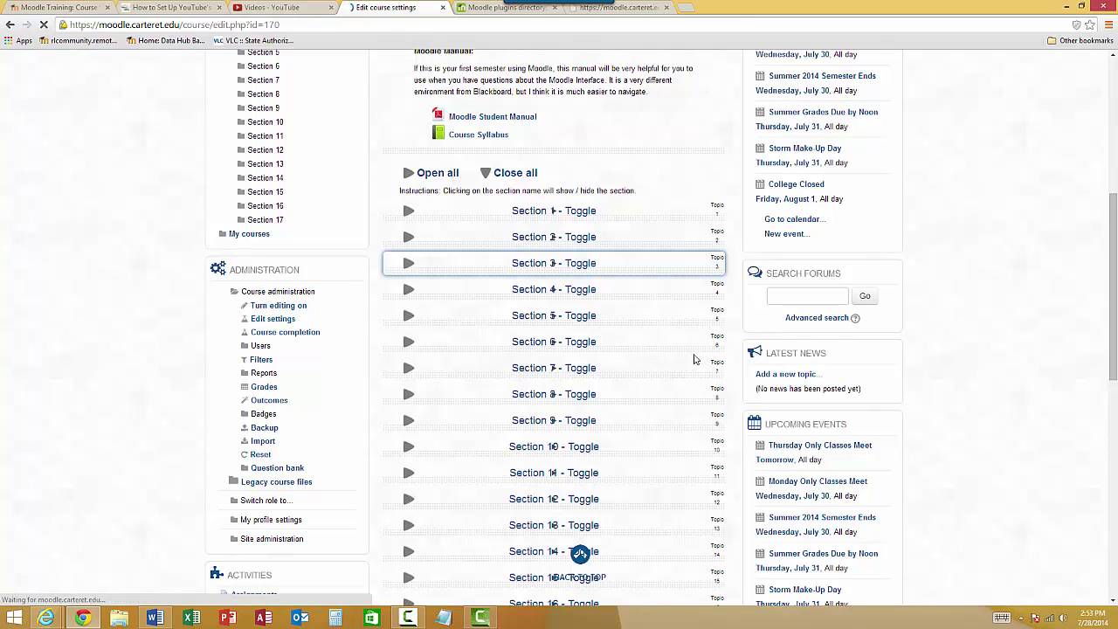
left_click(877, 212)
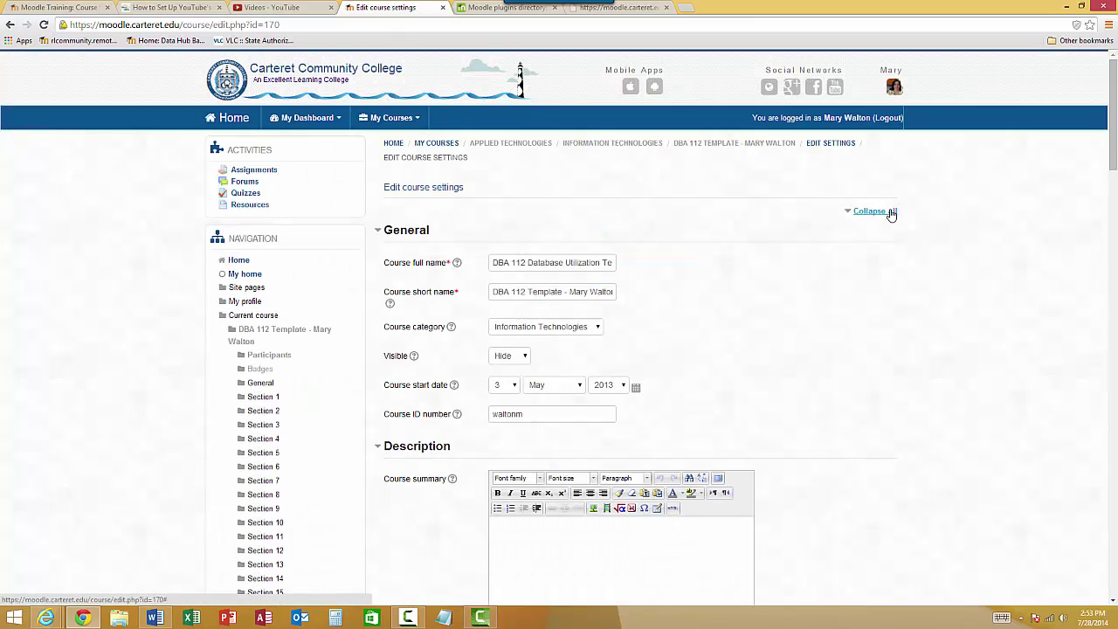
scroll(854, 325, "down", 7)
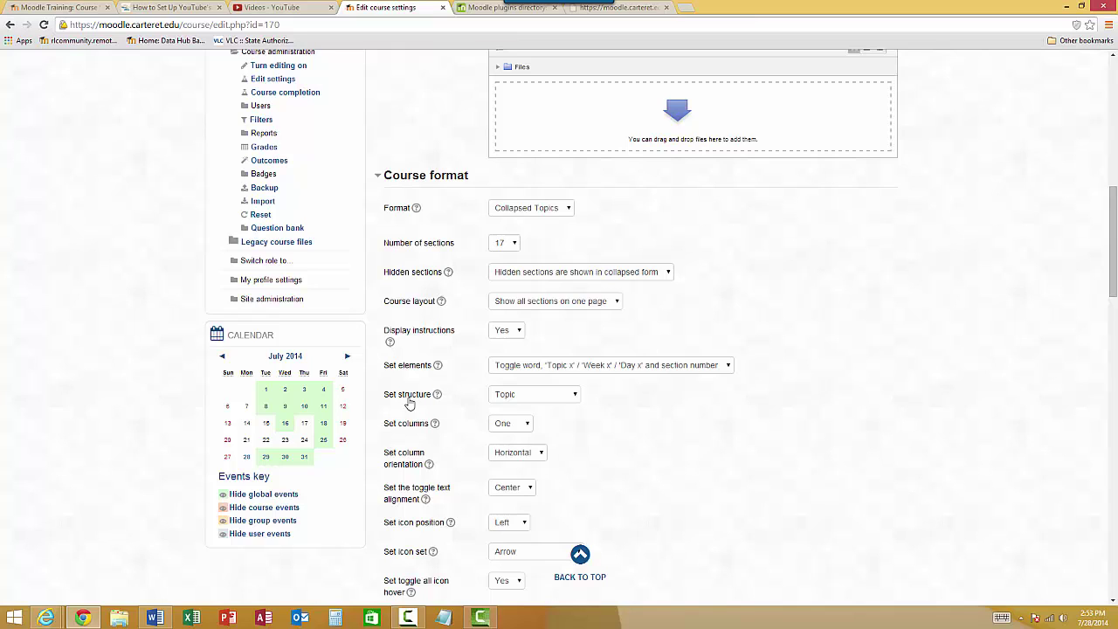
left_click(526, 395)
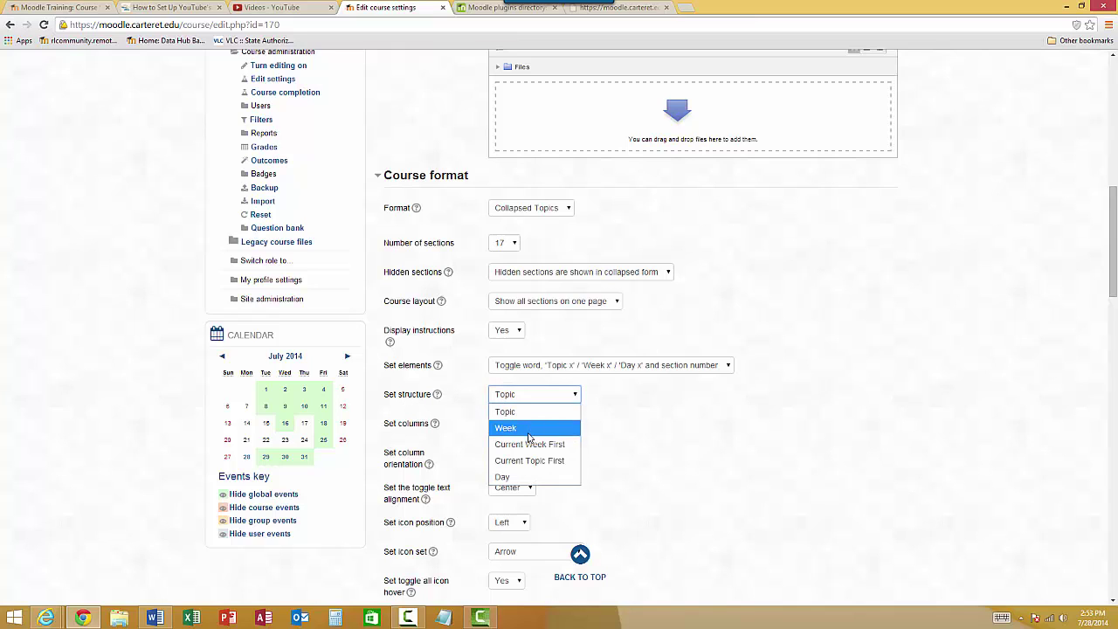
left_click(529, 461)
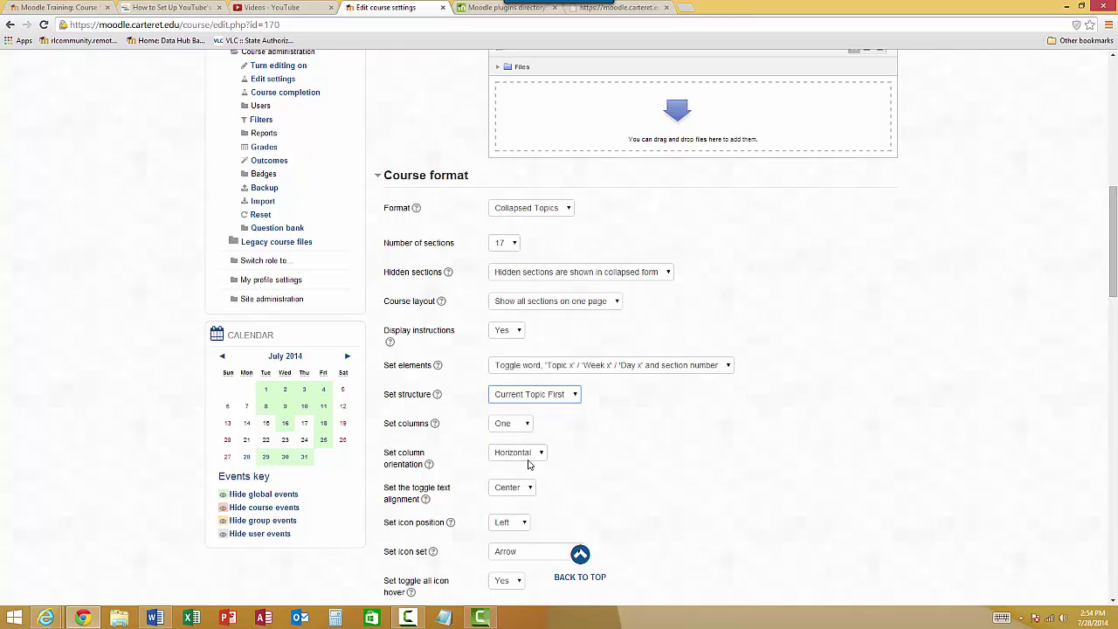
scroll(634, 457, "down", 4)
scroll(634, 457, "down", 12)
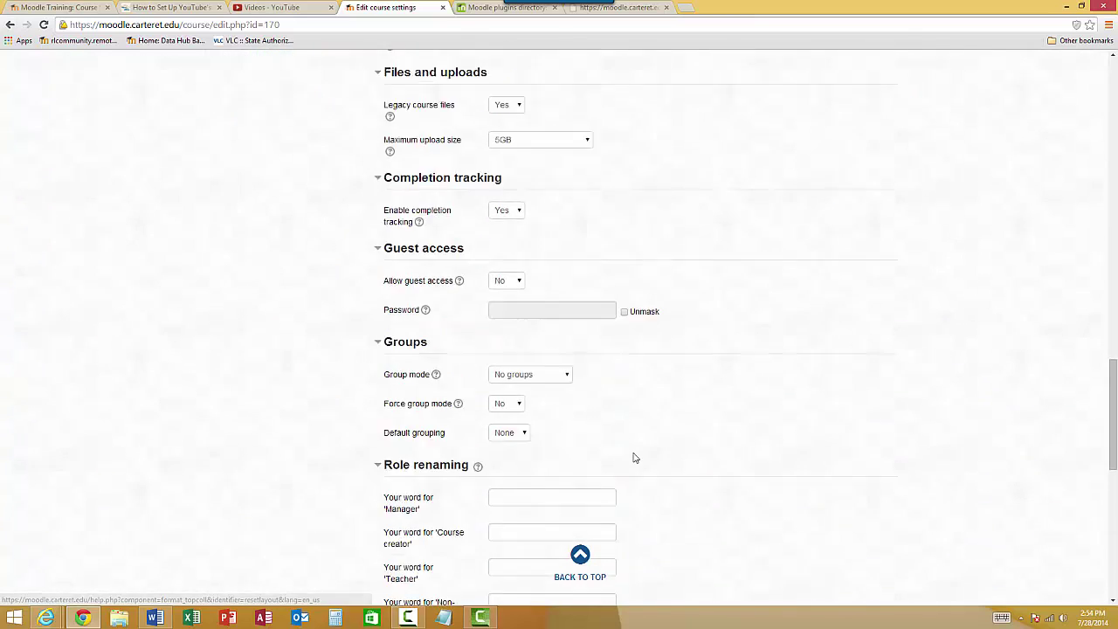
left_click(508, 465)
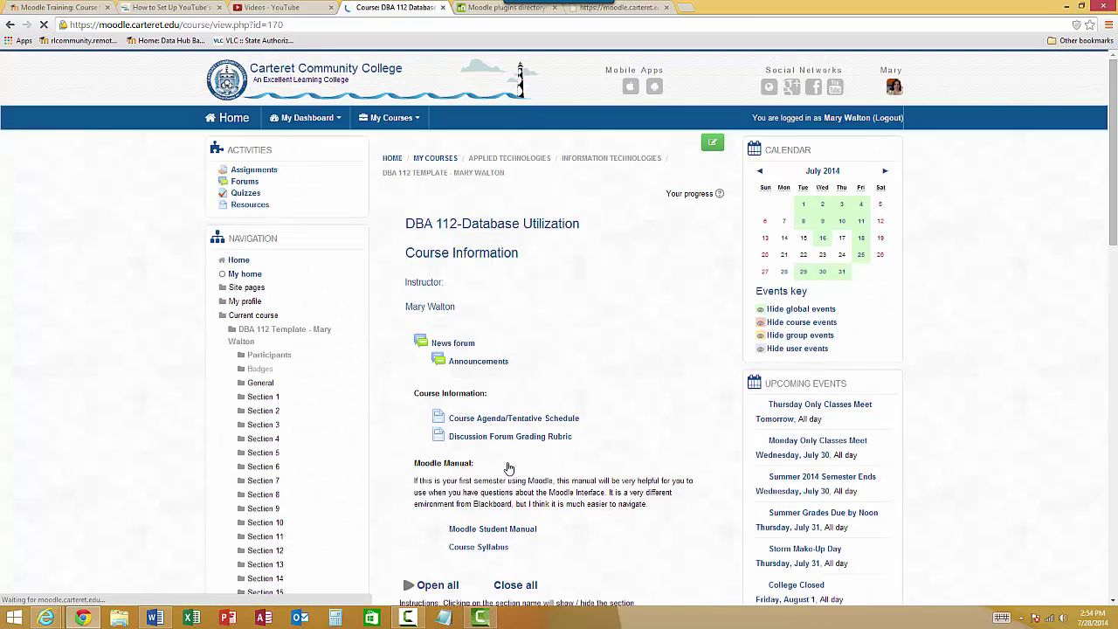
Turn editing on, expand the sections and highlight Section 3 as the current topic
mouse_move(797, 353)
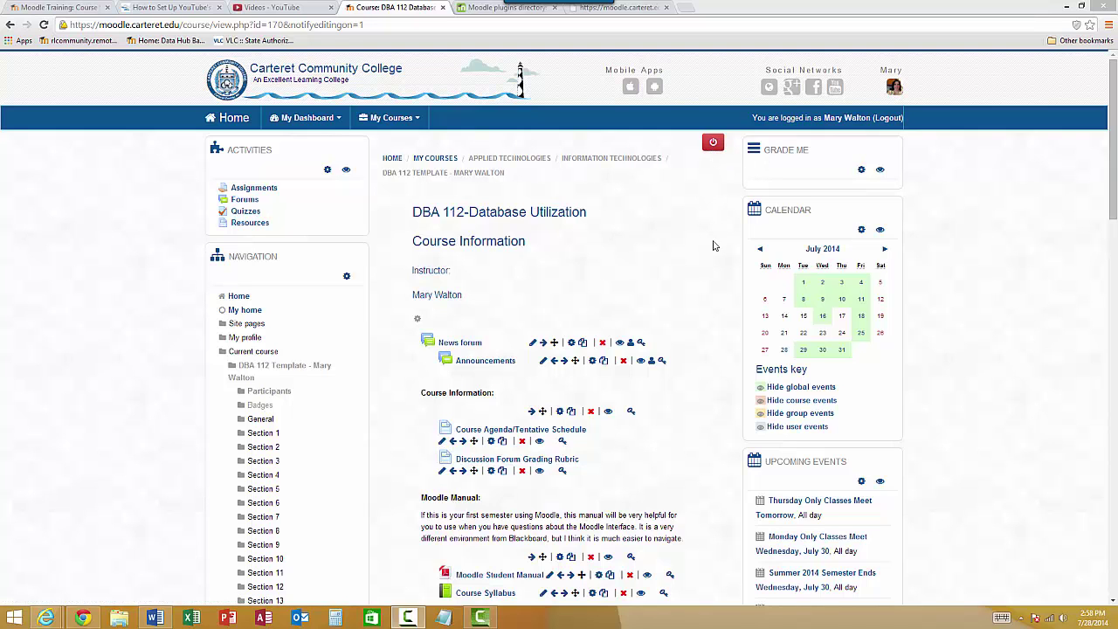
scroll(664, 225, "down", 5)
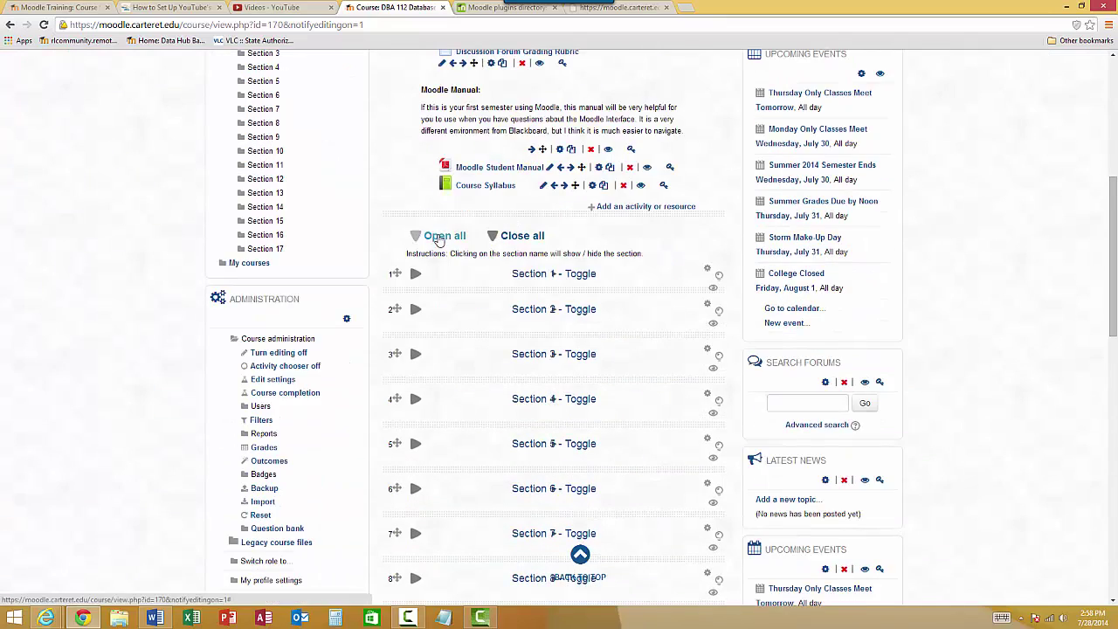
left_click(528, 273)
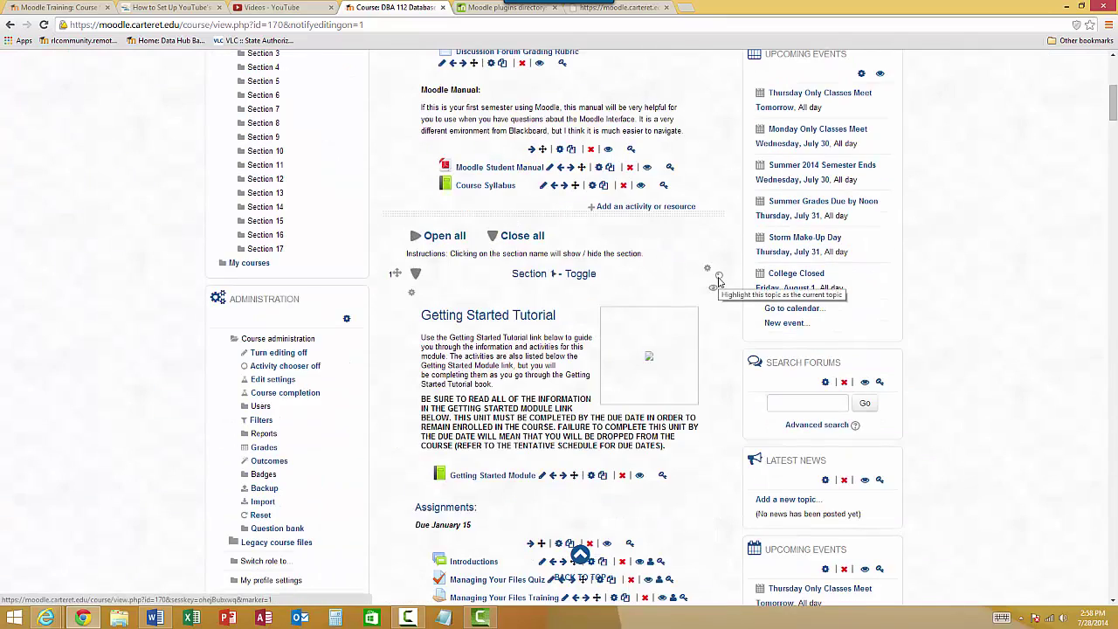
scroll(722, 276, "down", 5)
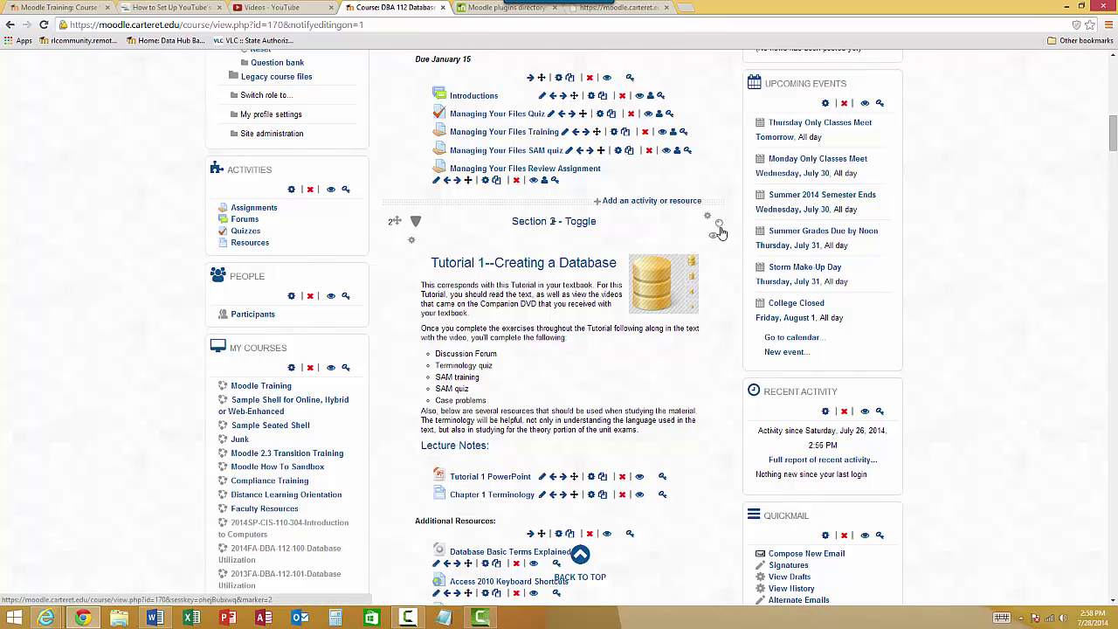
scroll(708, 238, "down", 3)
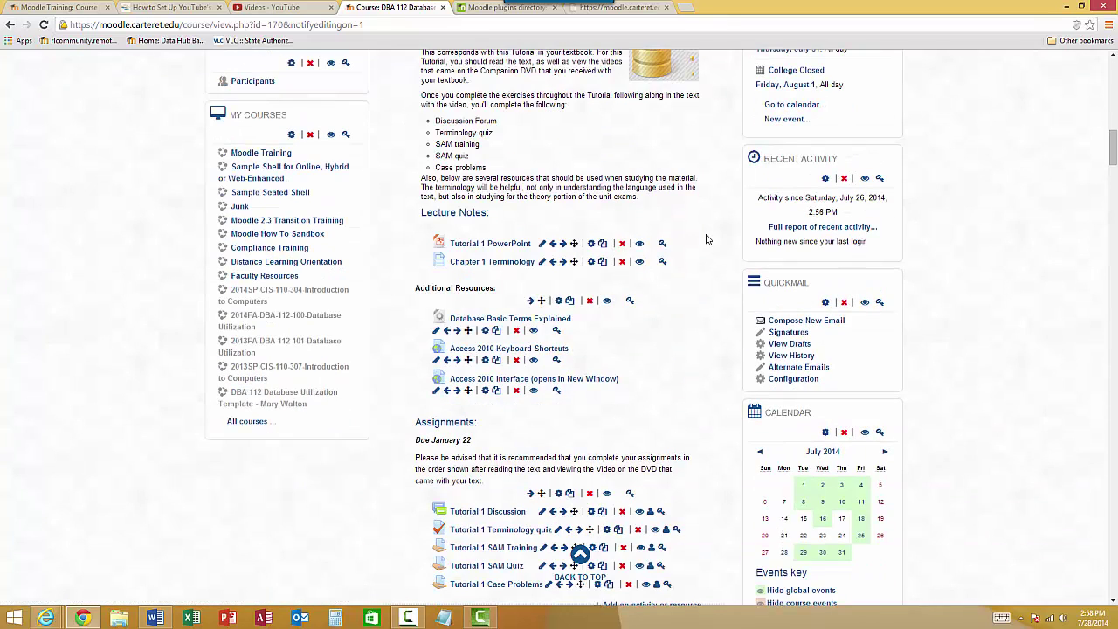
scroll(707, 238, "down", 4)
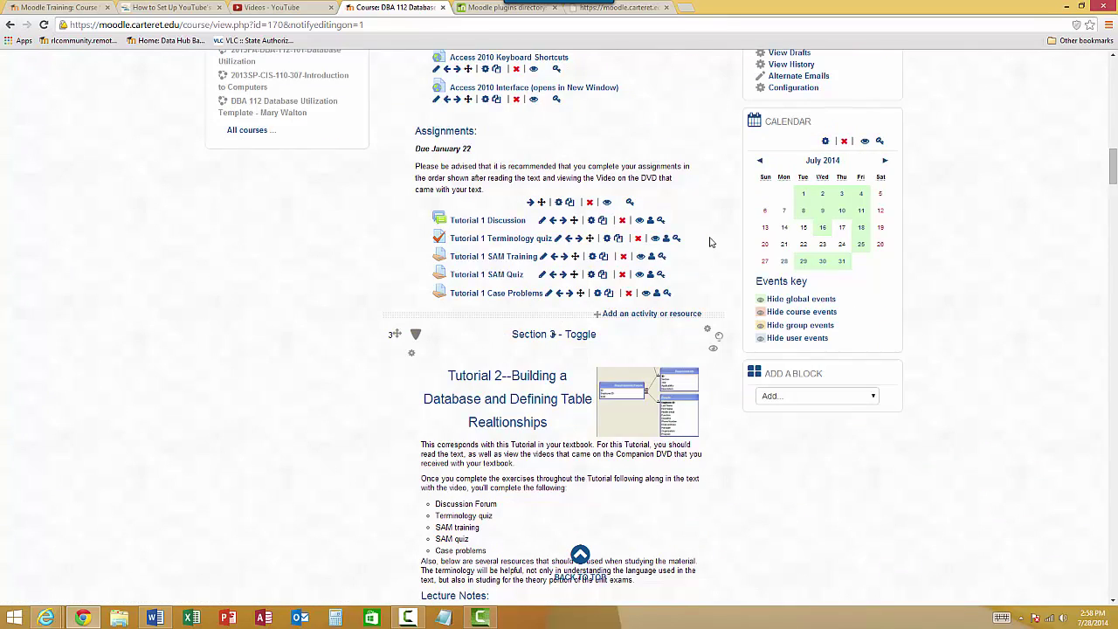
left_click(718, 339)
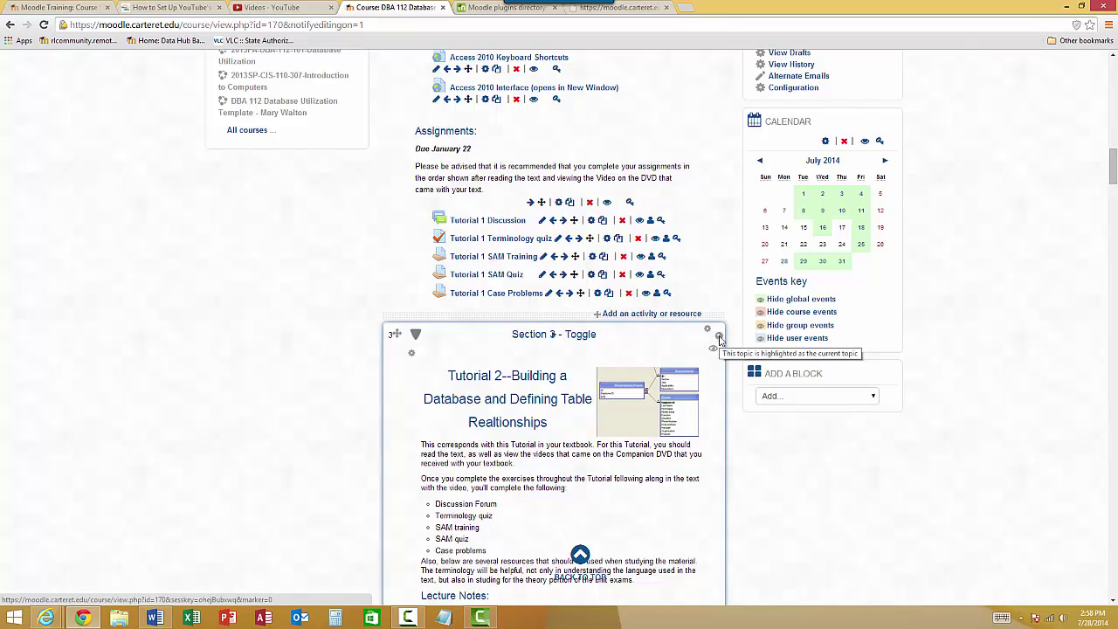
Reload the course page and collapse all sections to examine the order of the section list
scroll(718, 339, "up", 15)
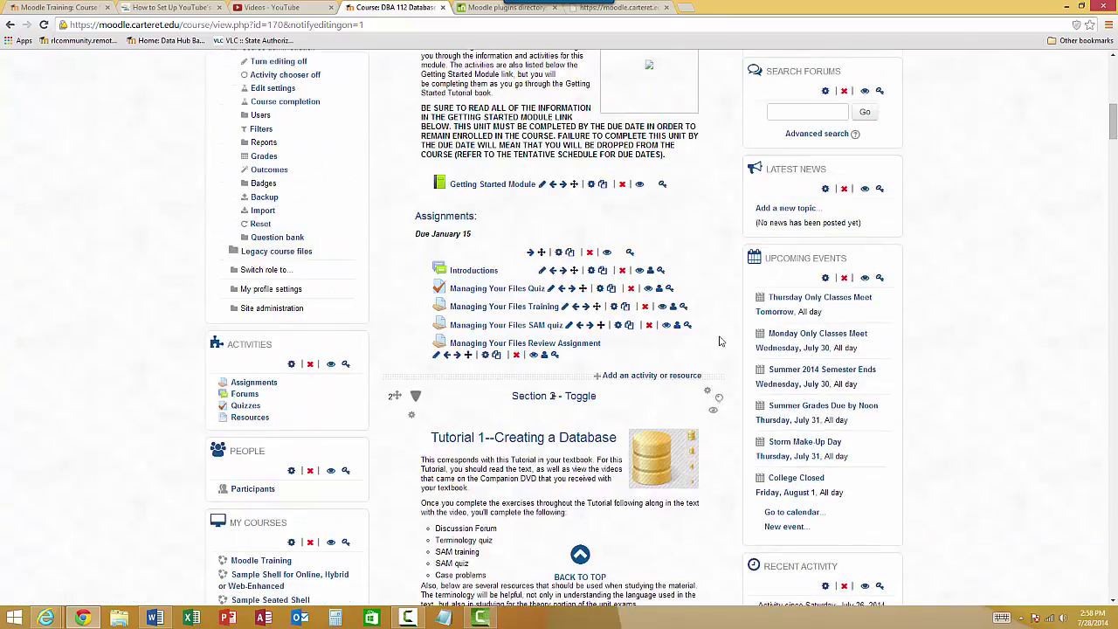
scroll(718, 339, "up", 4)
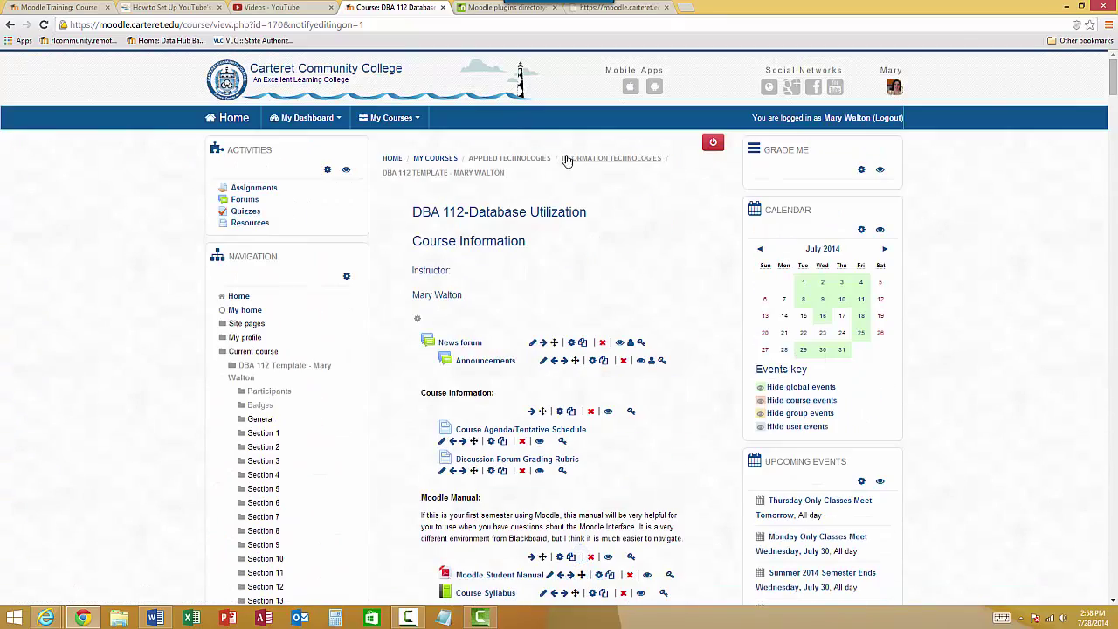
left_click(452, 174)
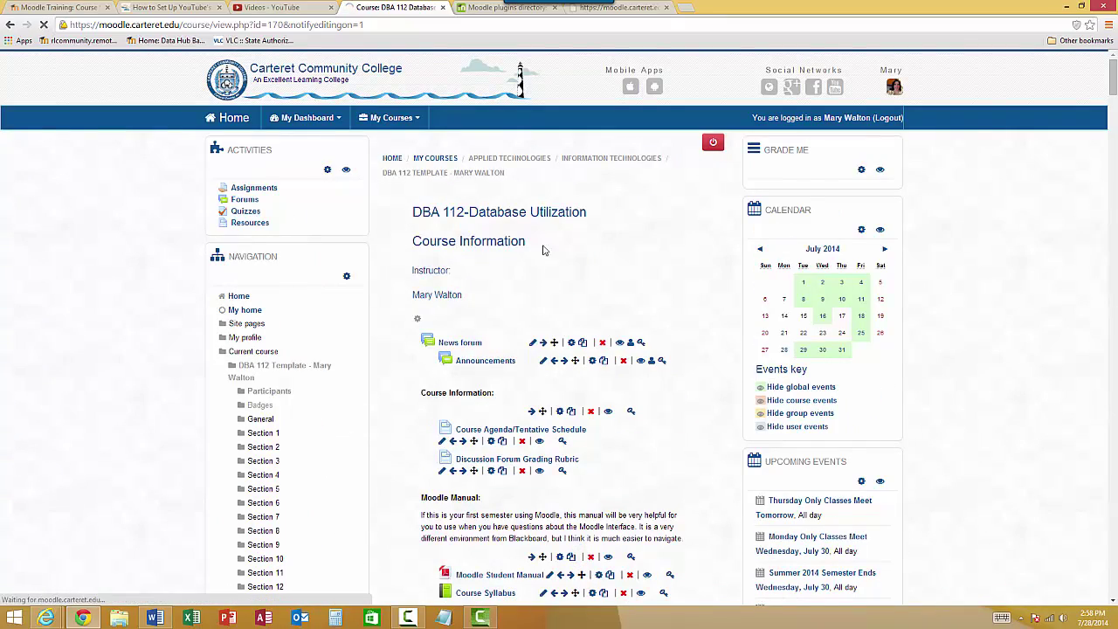
scroll(637, 289, "down", 3)
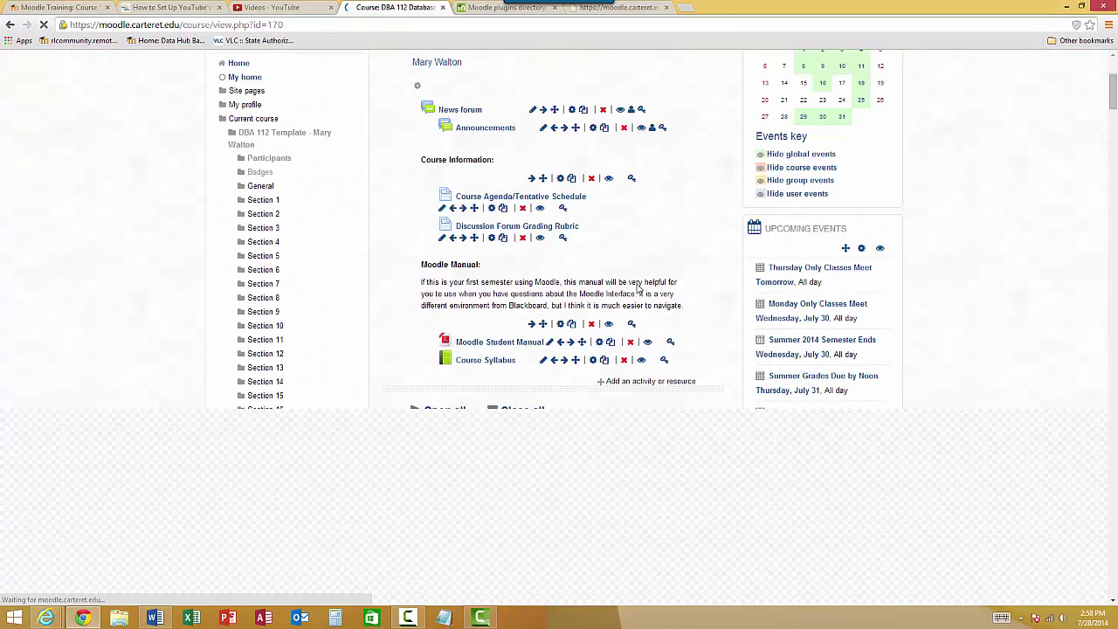
scroll(699, 410, "down", 2)
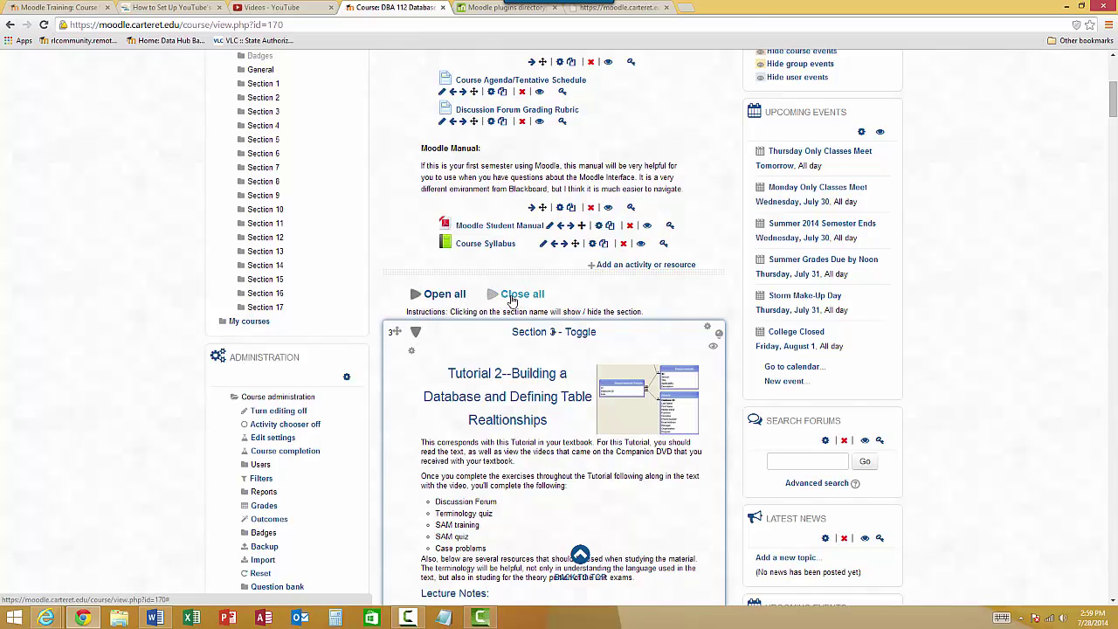
left_click(513, 297)
scroll(570, 361, "down", 4)
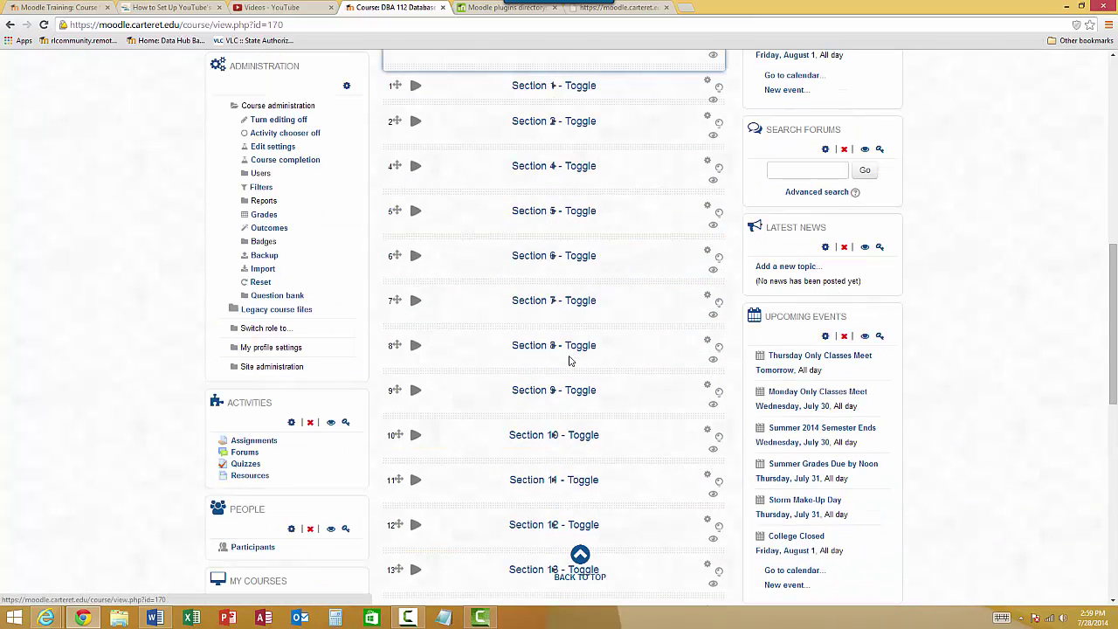
scroll(539, 339, "up", 3)
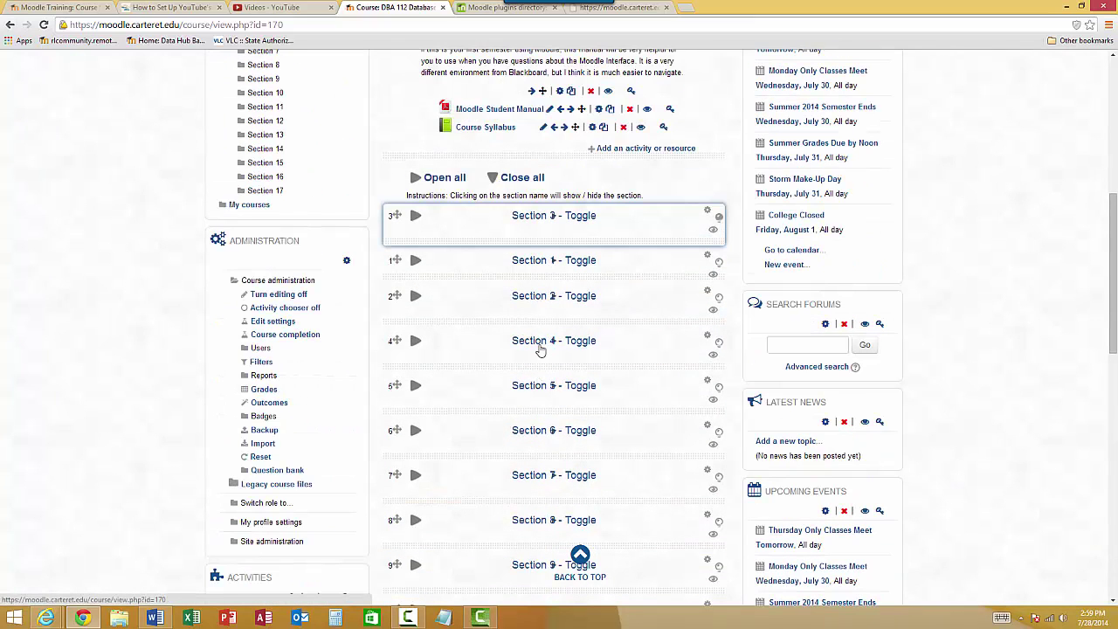
Expand Section 4, highlight it as the current topic and reload the course page
left_click(540, 349)
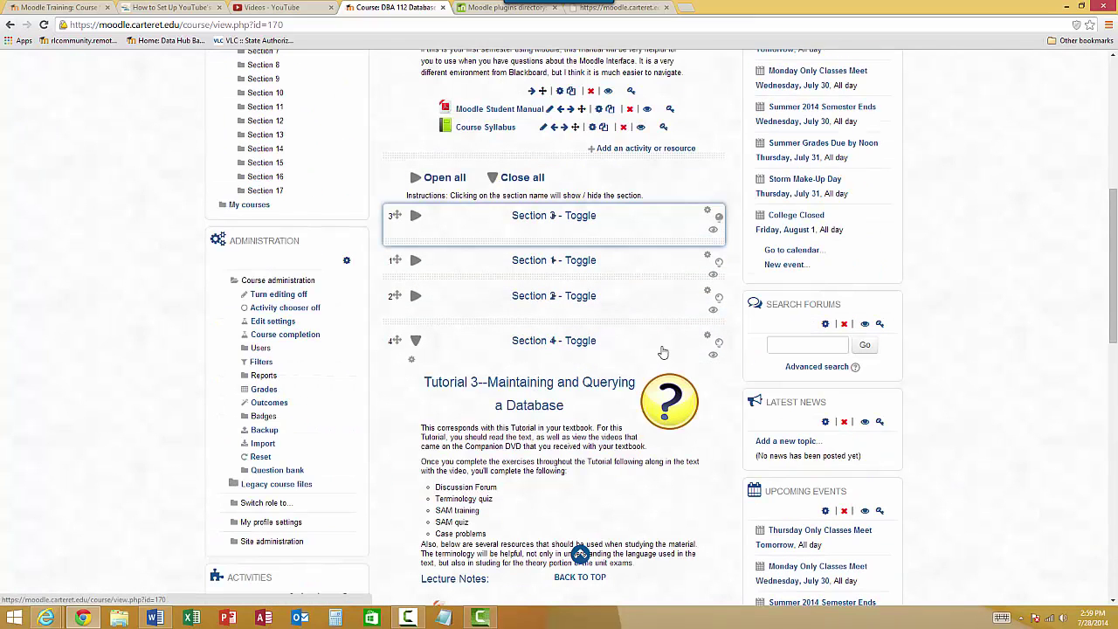
left_click(719, 344)
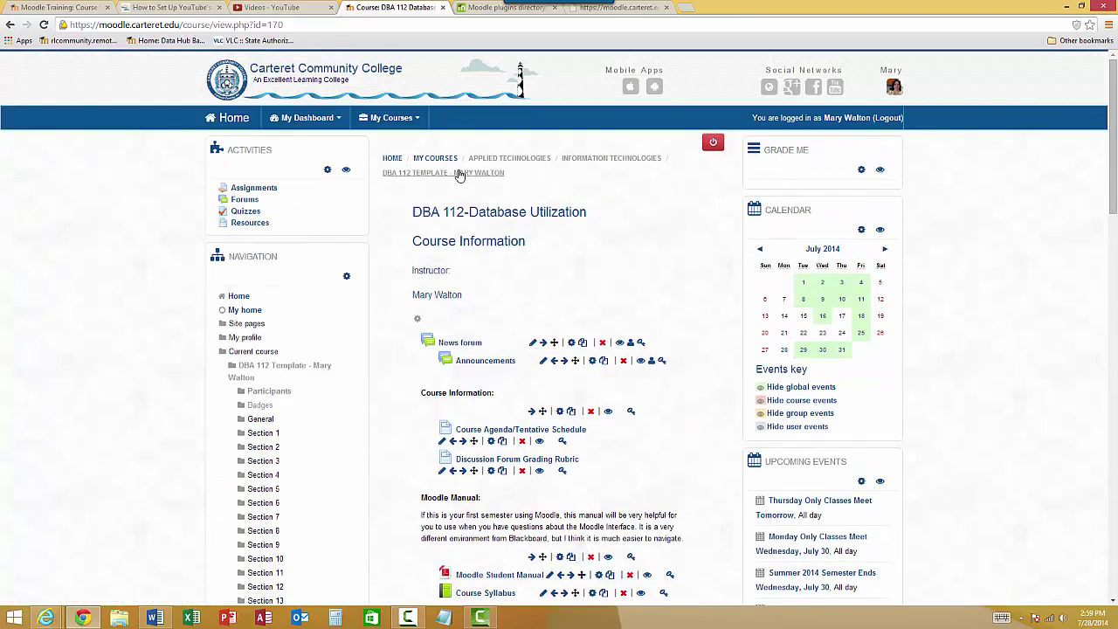
left_click(459, 173)
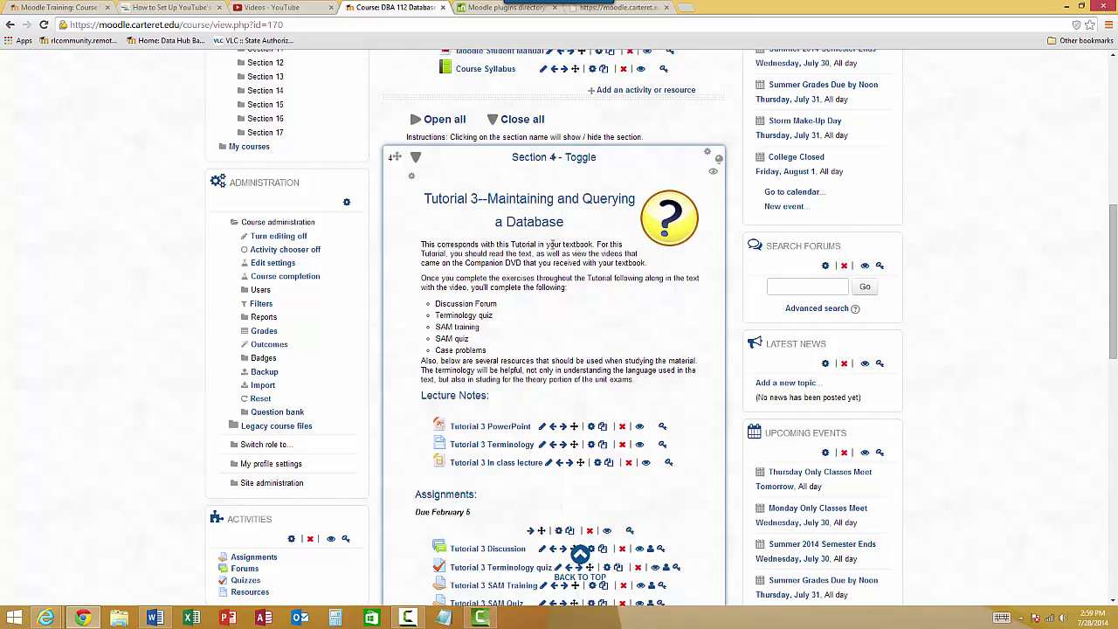
Remove the current-topic highlight from Section 4 and move the collapsed section to directly below Section 3
left_click(721, 165)
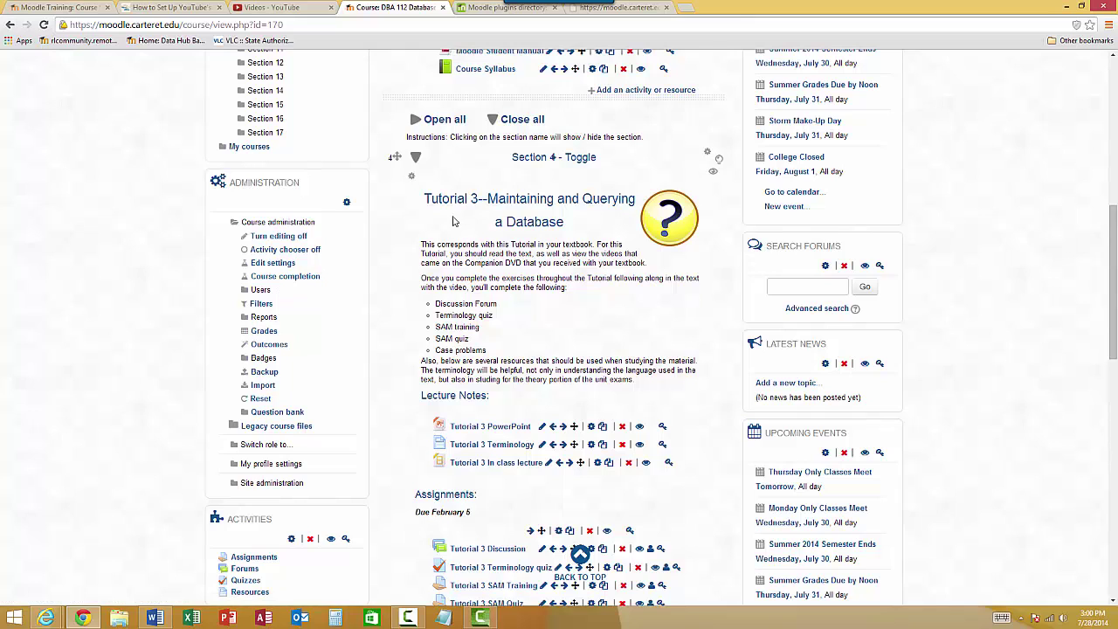
left_click(513, 118)
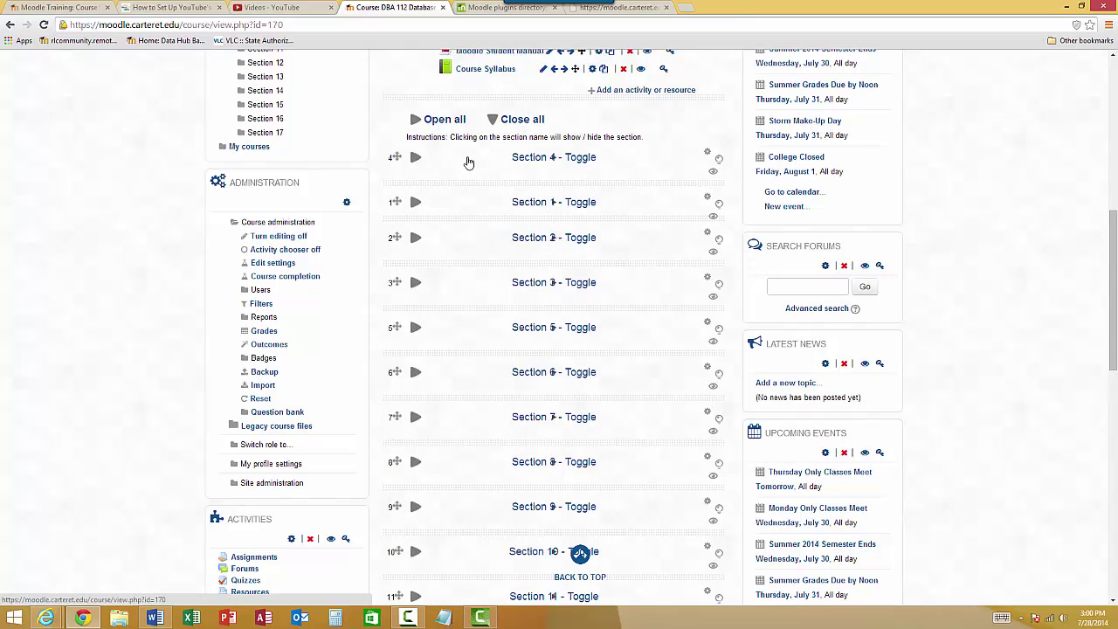
left_click_drag(469, 164, 476, 253)
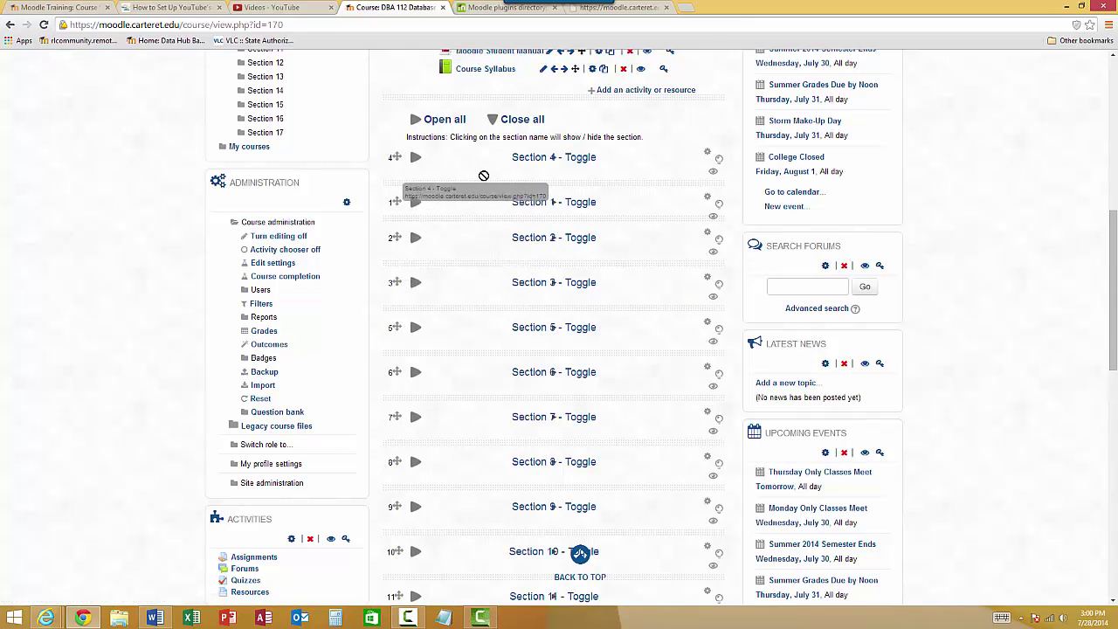
left_click_drag(394, 158, 413, 282)
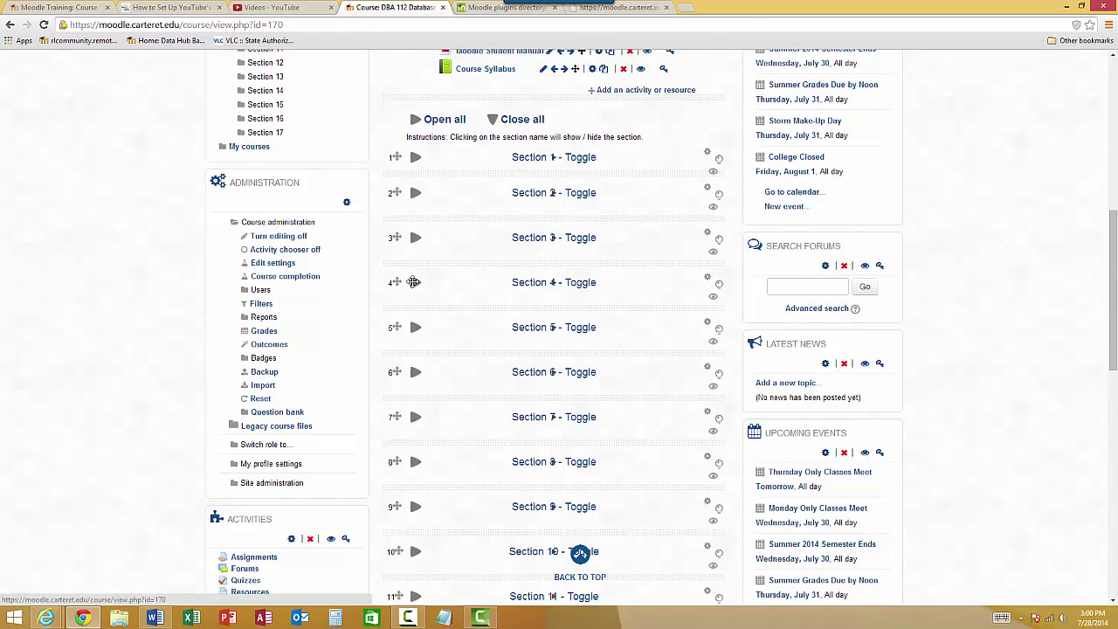
Change the course format to Weekly format in the course settings and save the changes
left_click(262, 262)
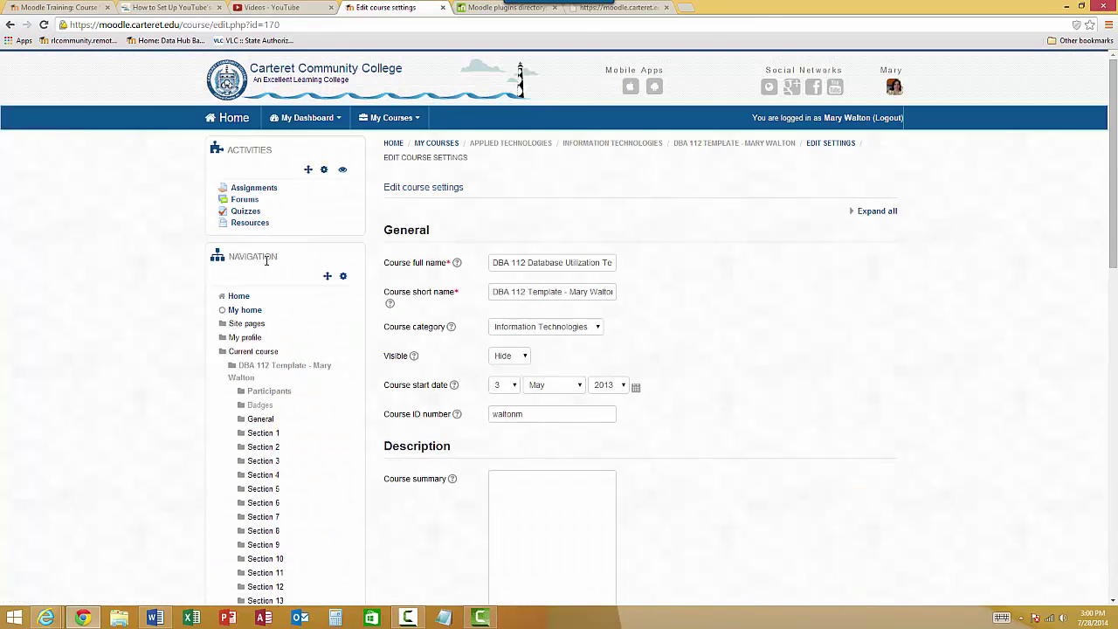
left_click(878, 211)
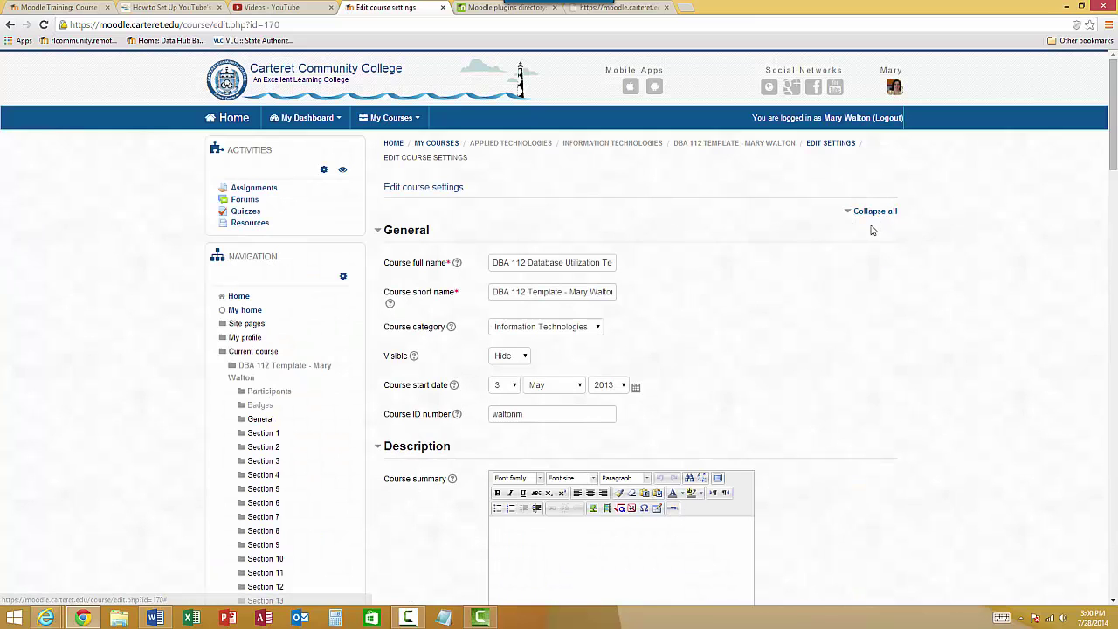
scroll(854, 251, "down", 4)
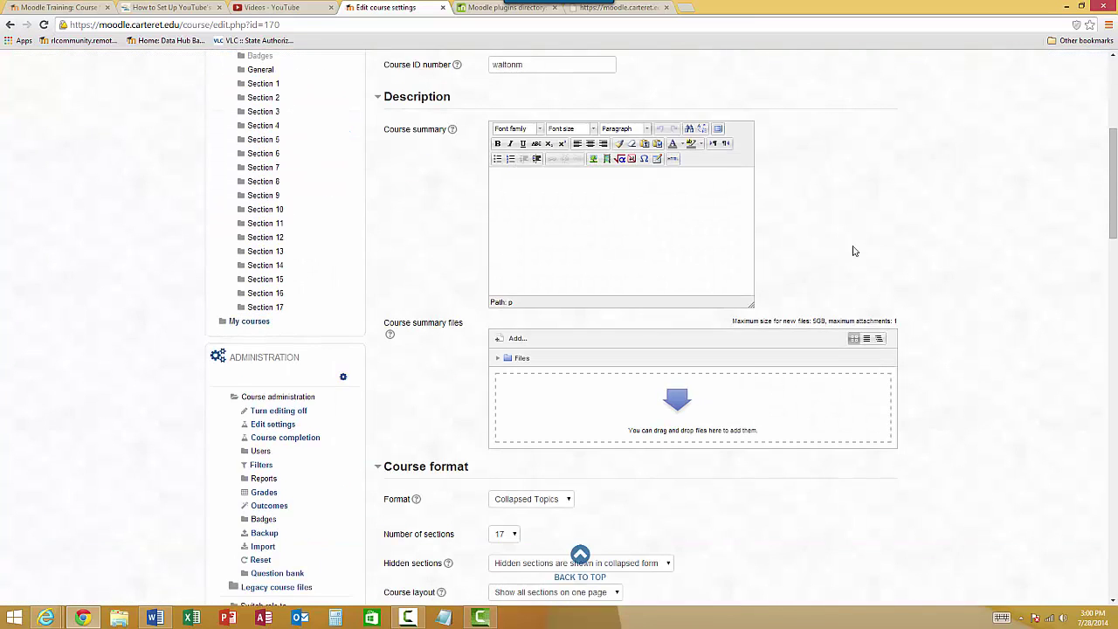
scroll(854, 251, "down", 3)
left_click(536, 266)
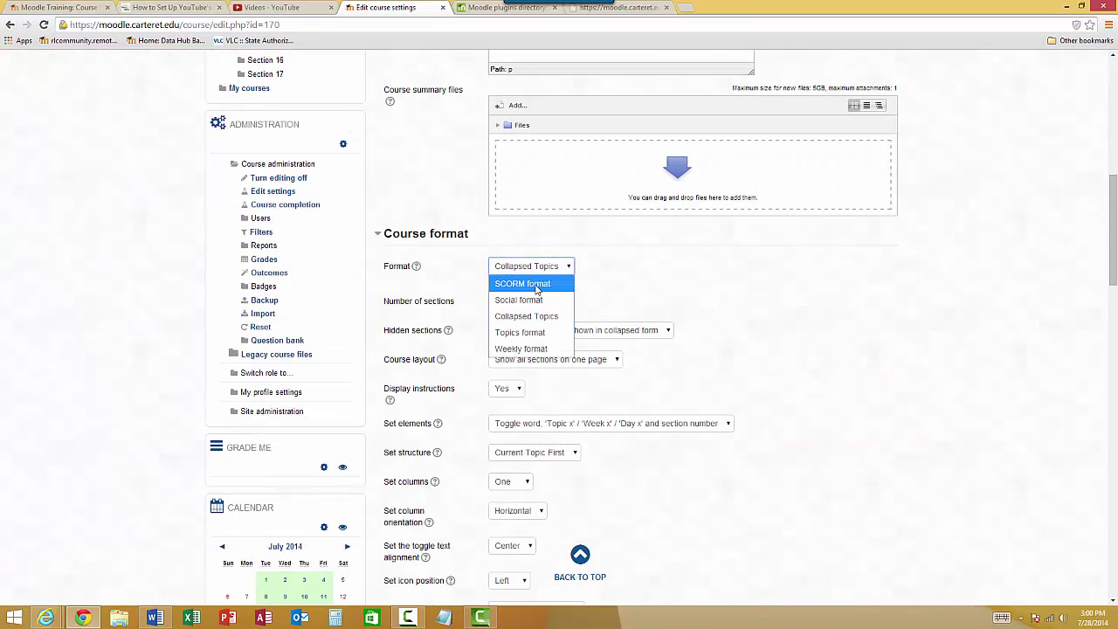
left_click(524, 348)
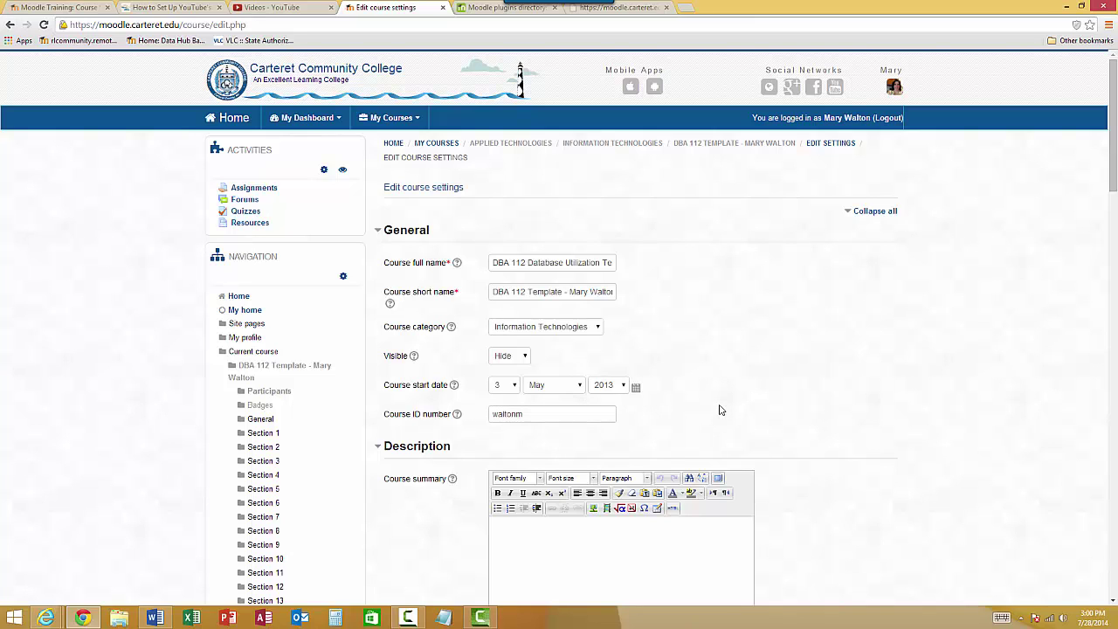
scroll(721, 409, "down", 15)
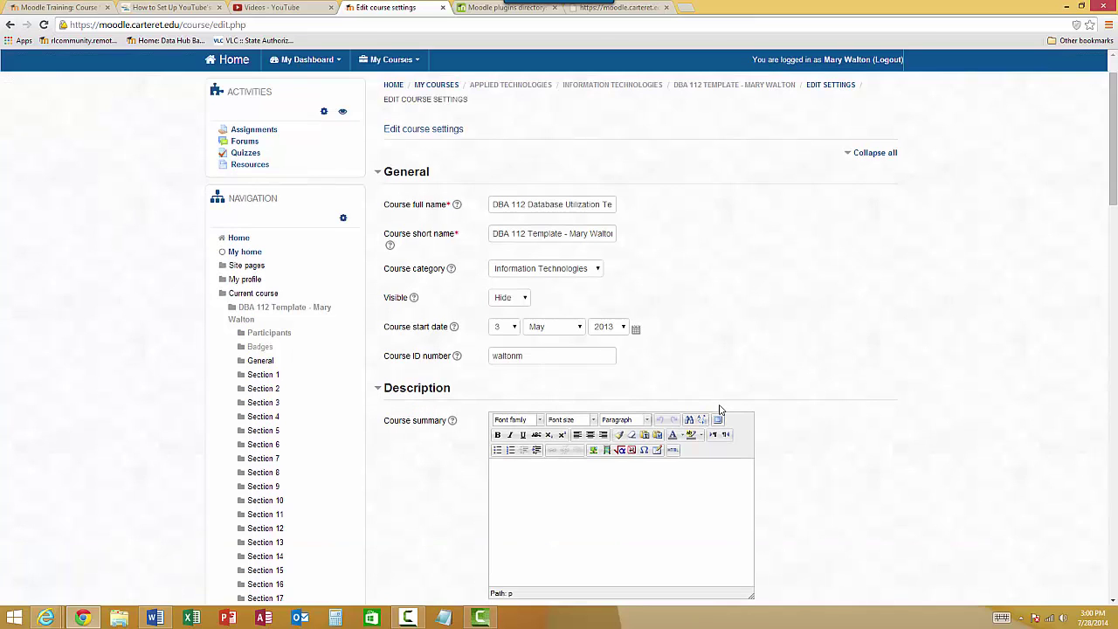
scroll(720, 409, "down", 10)
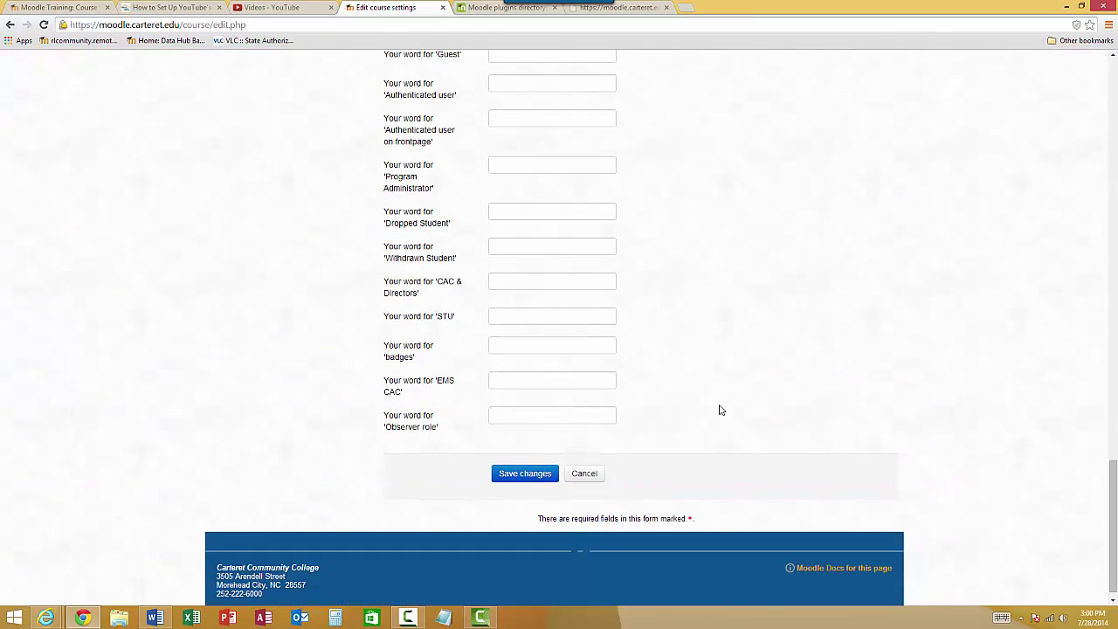
left_click(525, 461)
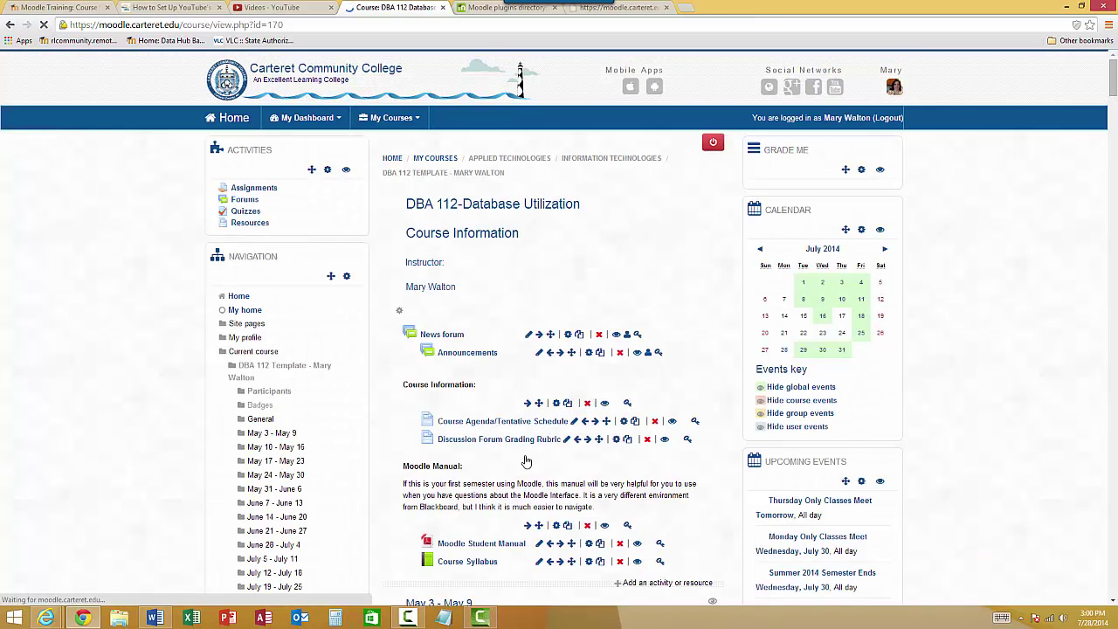
Examine the date-based sections of the weekly layout, including May 3 - May 9 and May 10 - May 16
scroll(527, 460, "down", 1)
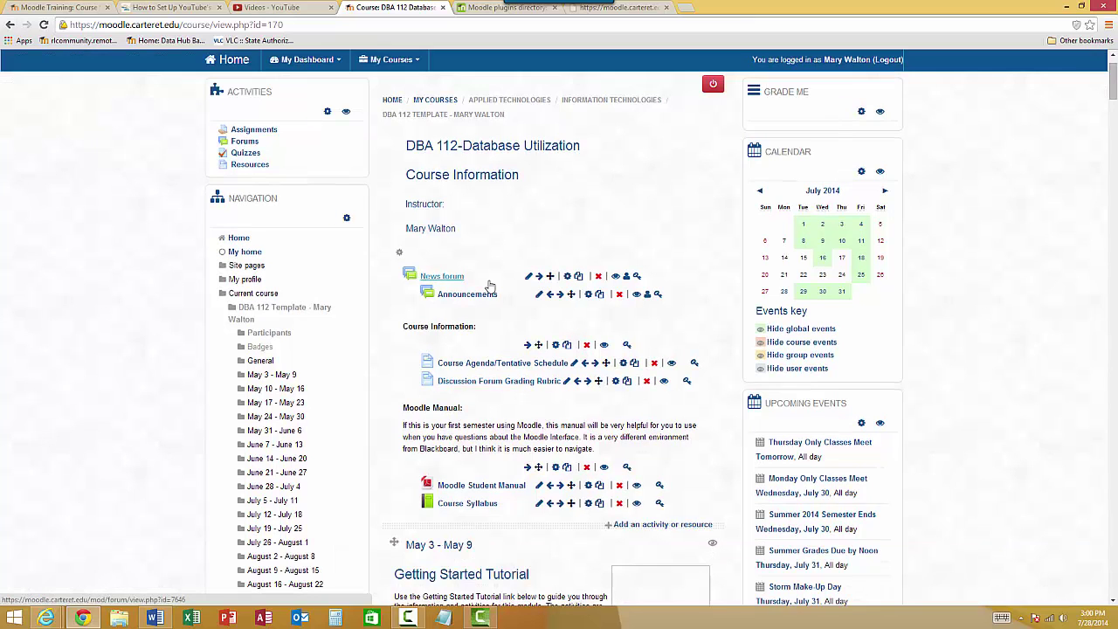
scroll(490, 286, "down", 3)
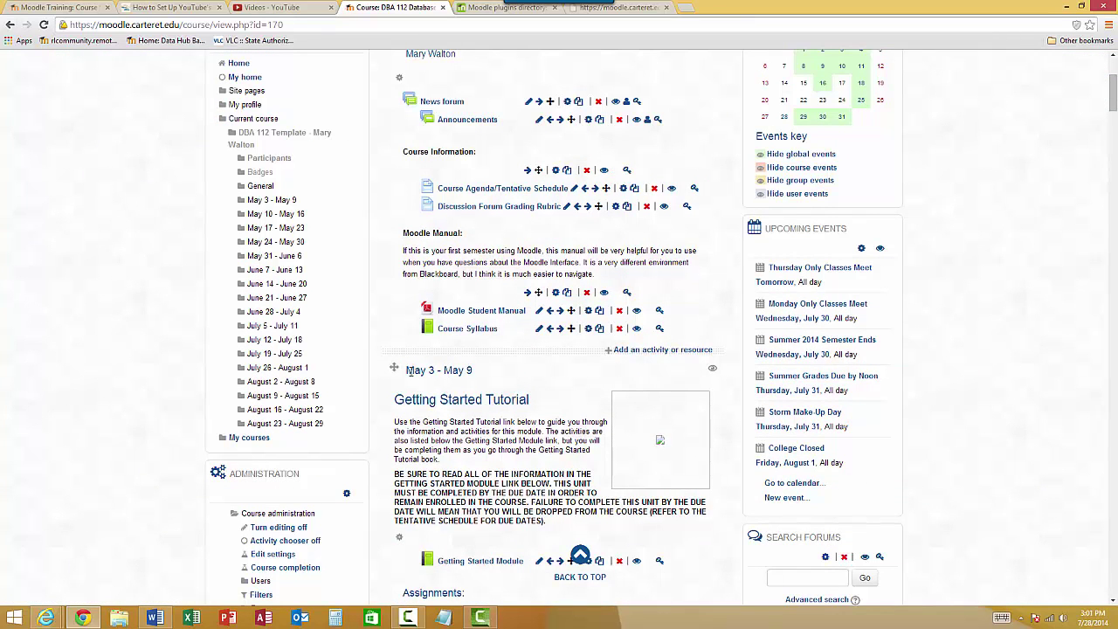
scroll(491, 375, "down", 5)
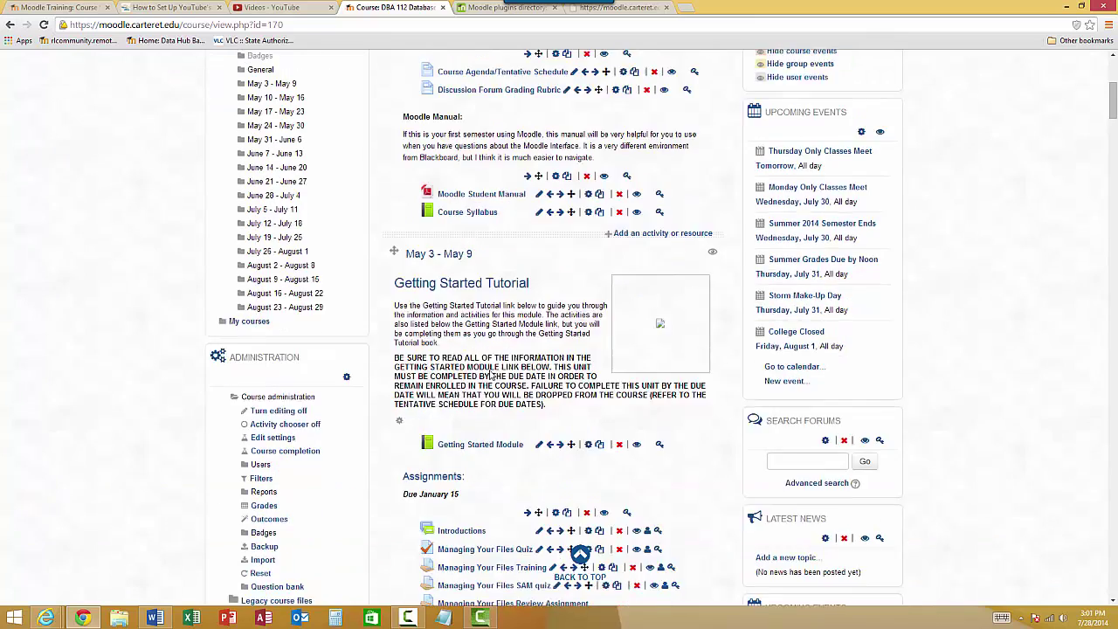
scroll(492, 375, "down", 4)
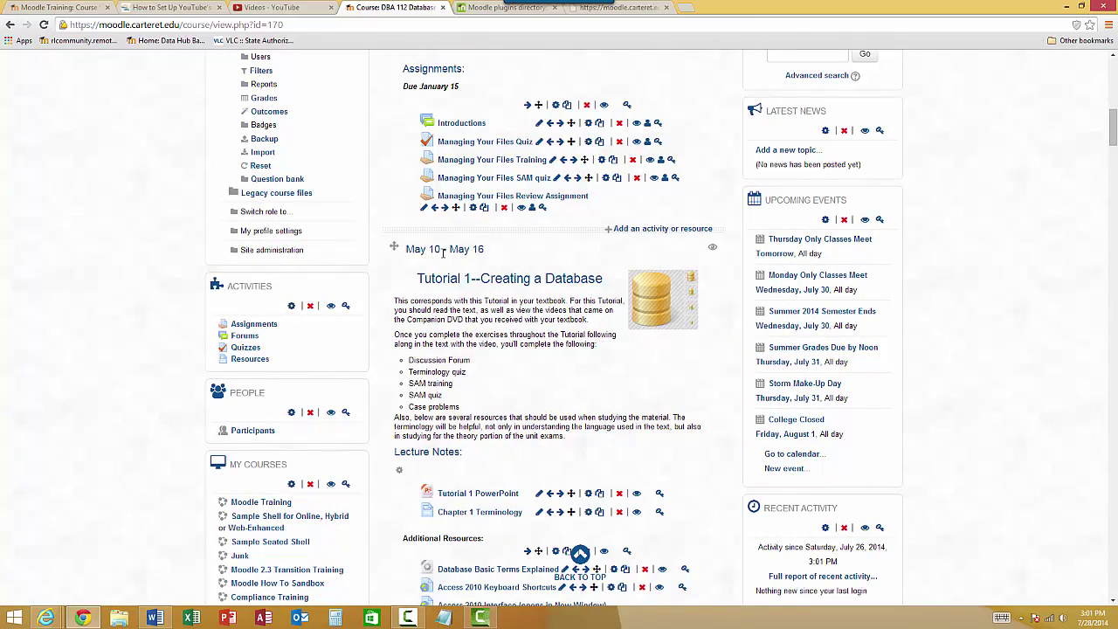
scroll(520, 276, "up", 2)
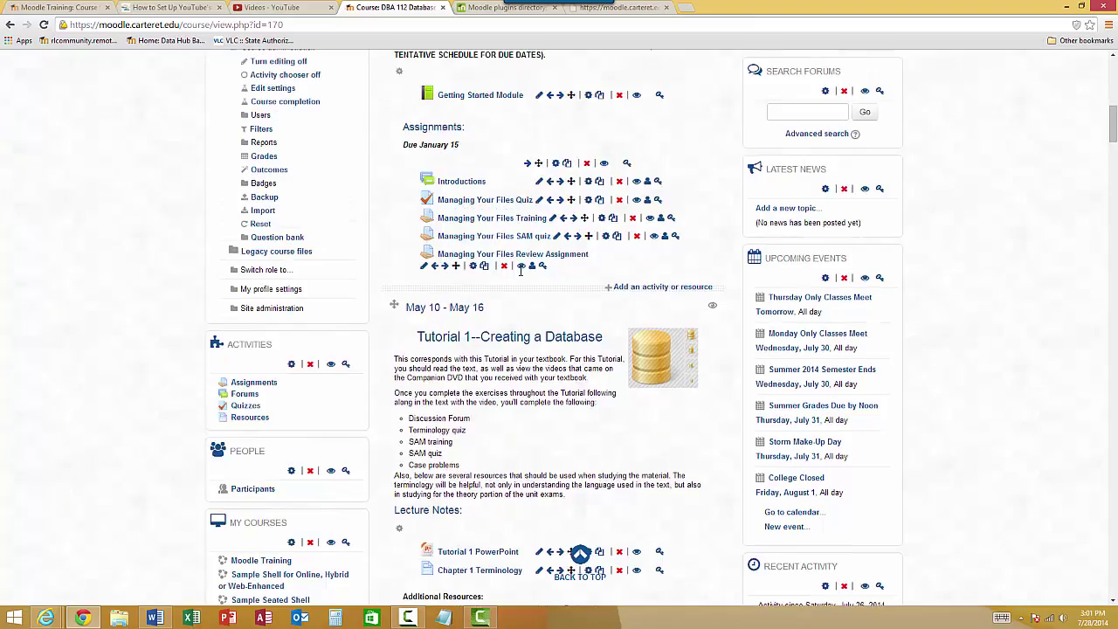
scroll(520, 276, "down", 4)
scroll(521, 276, "up", 9)
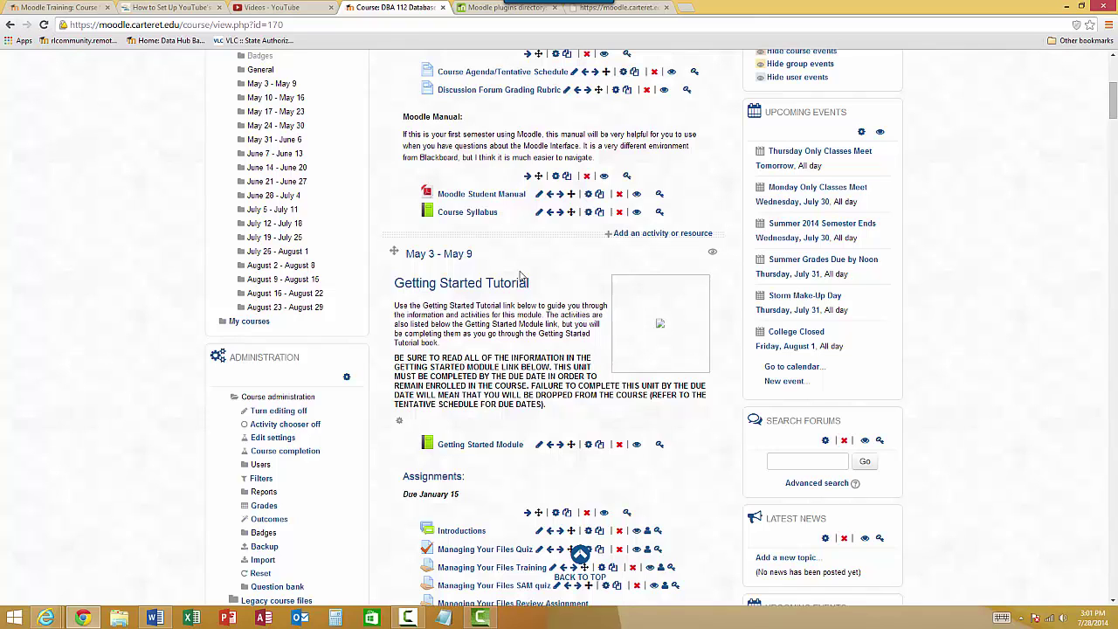
scroll(1055, 233, "up", 4)
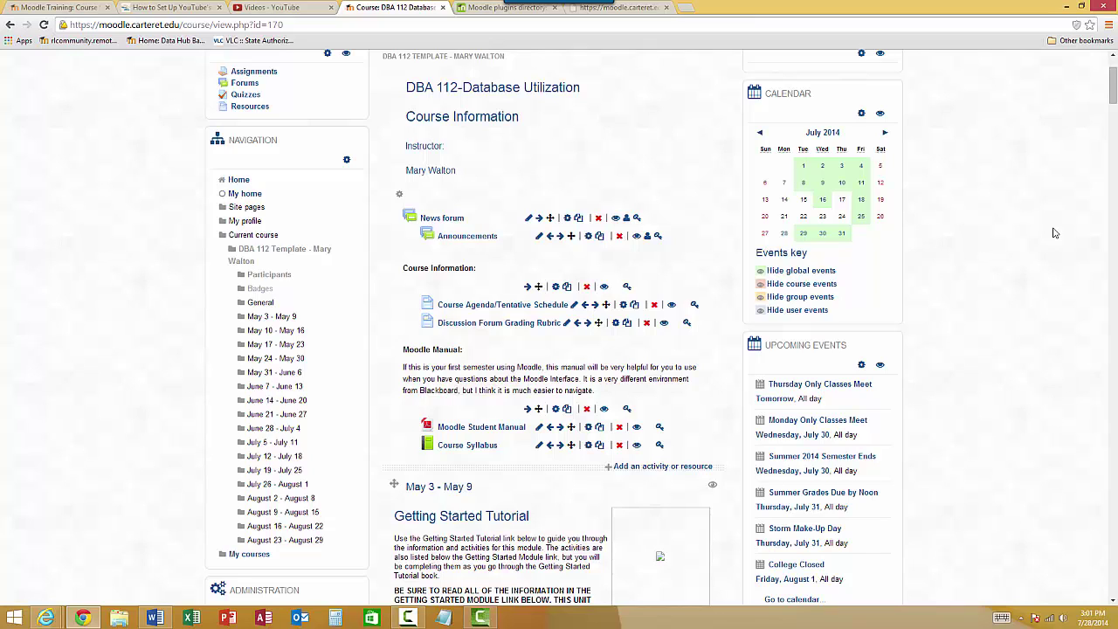
left_click_drag(1113, 85, 1113, 75)
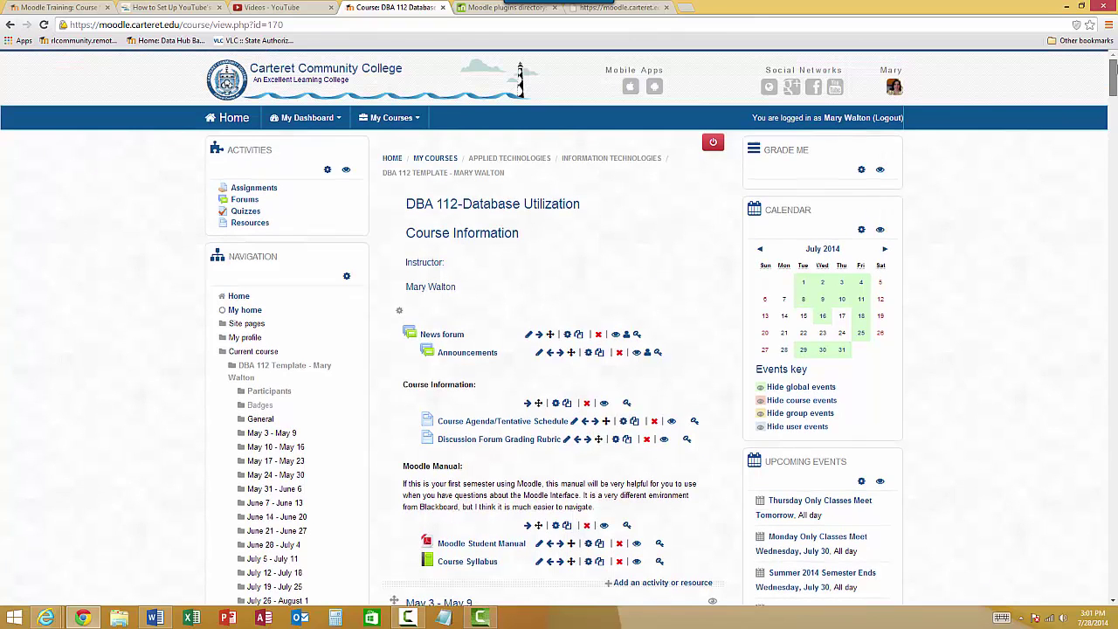